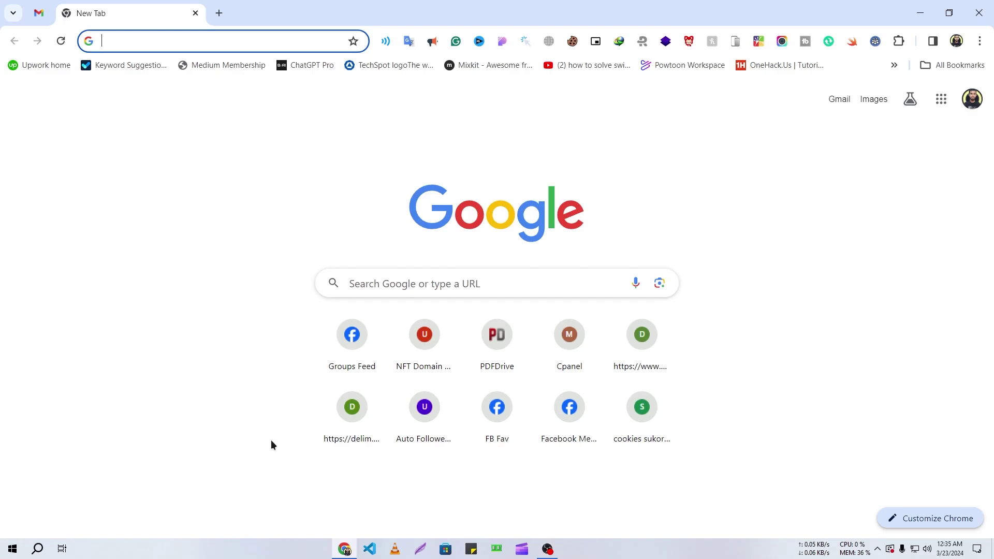
Step: Open the Next.js Installation docs, copy the npx create-next-app@latest command, and minimize Chrome
text(nextjs.org)
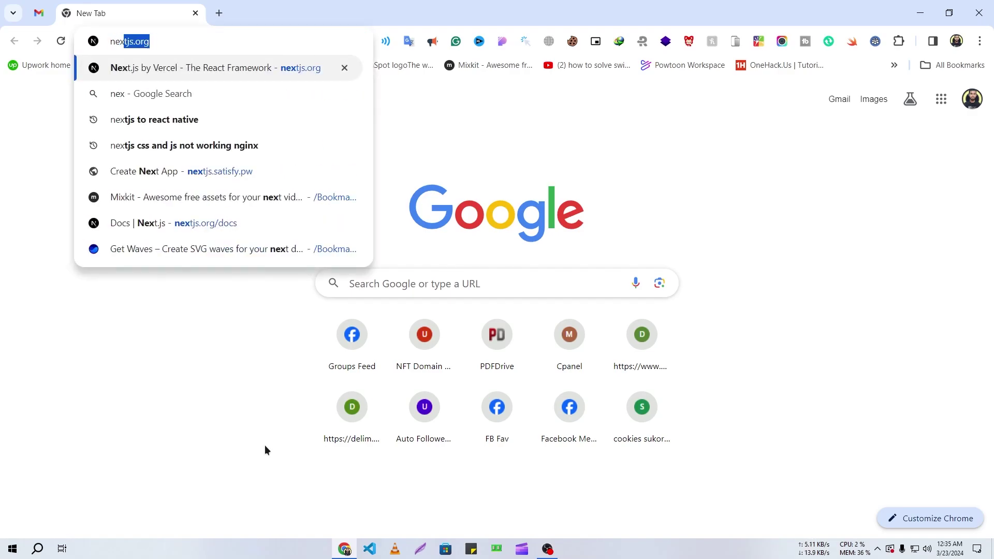
key(Return)
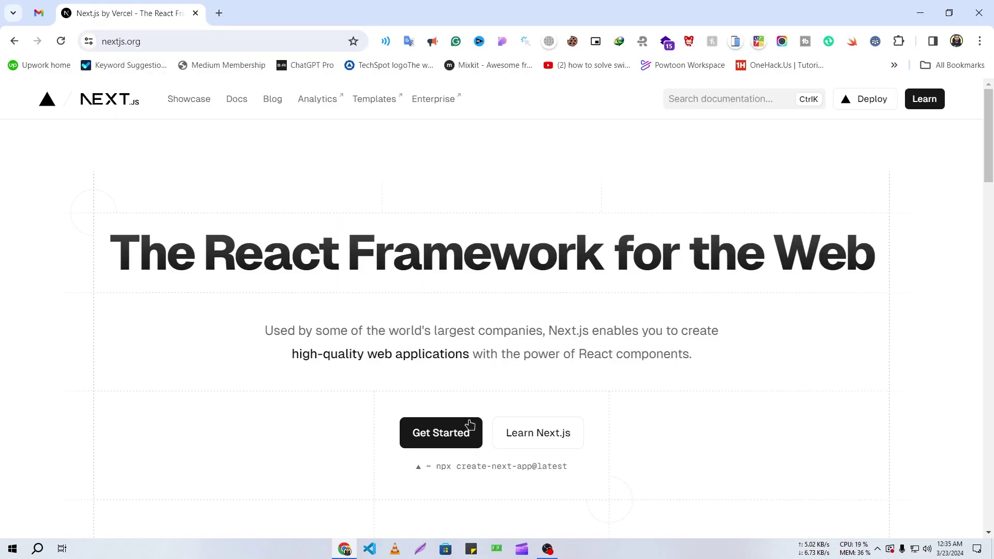
click(433, 443)
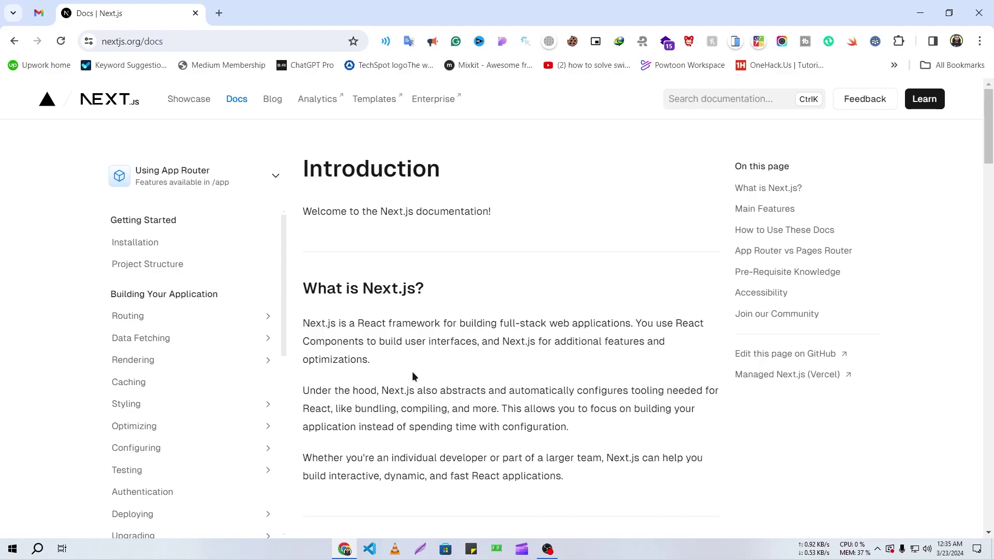
click(124, 244)
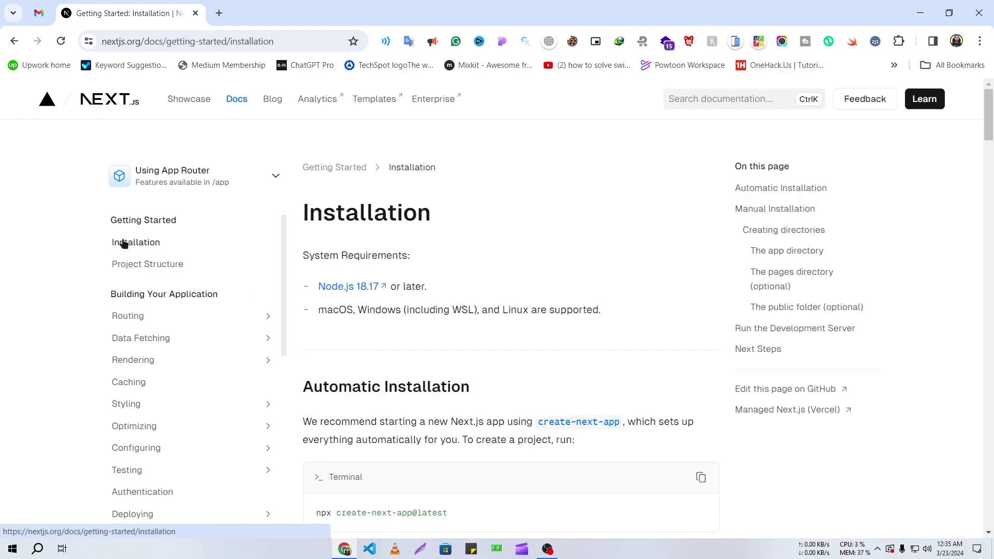
drag(988, 123, 989, 130)
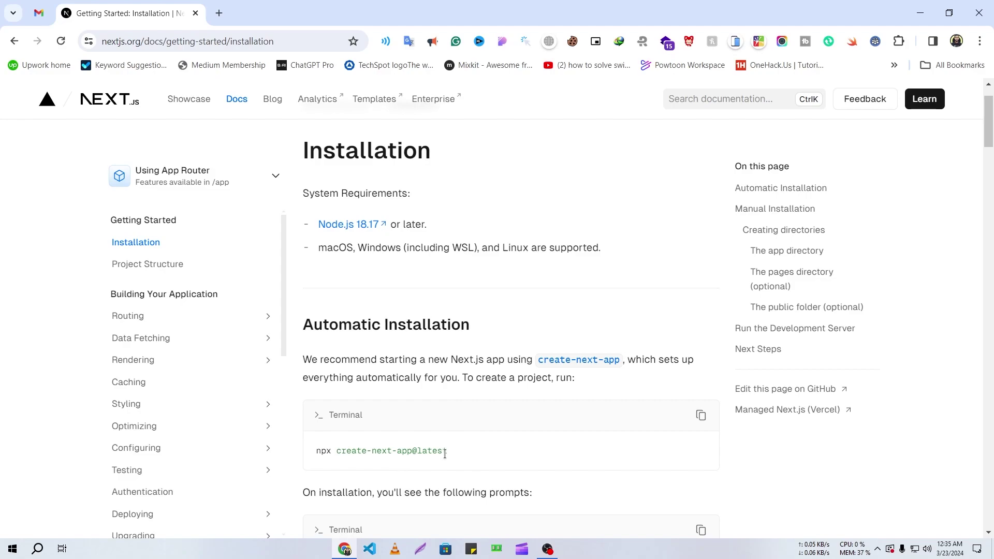
click(700, 415)
click(920, 12)
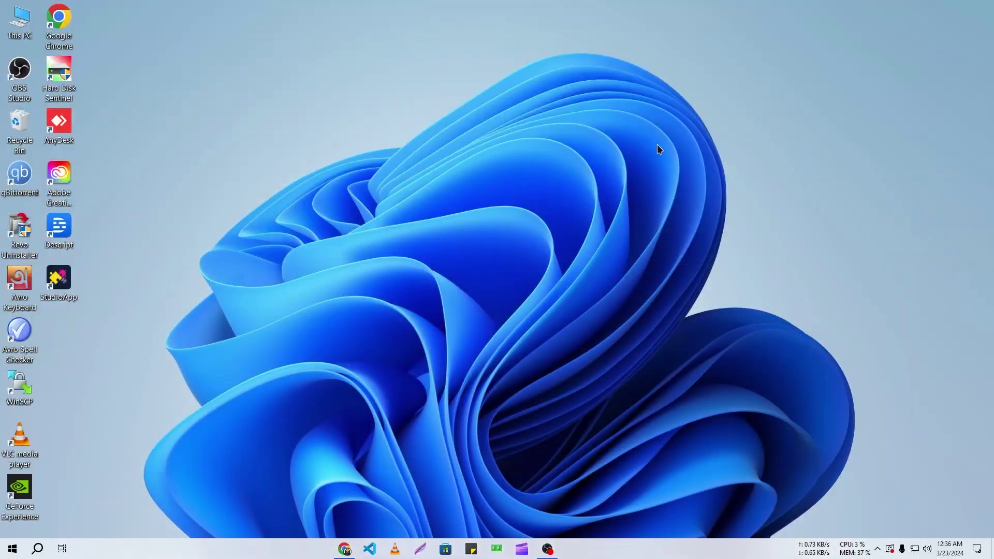
Step: Go to the F:\Web\Projects folder on the Programming (F:) drive in File Explorer
double_click(21, 19)
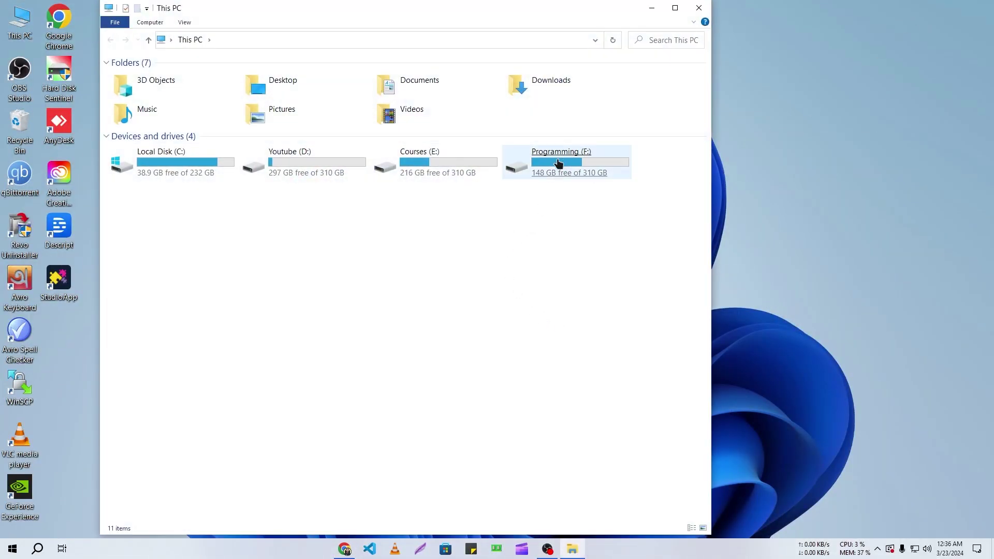
double_click(558, 164)
click(318, 41)
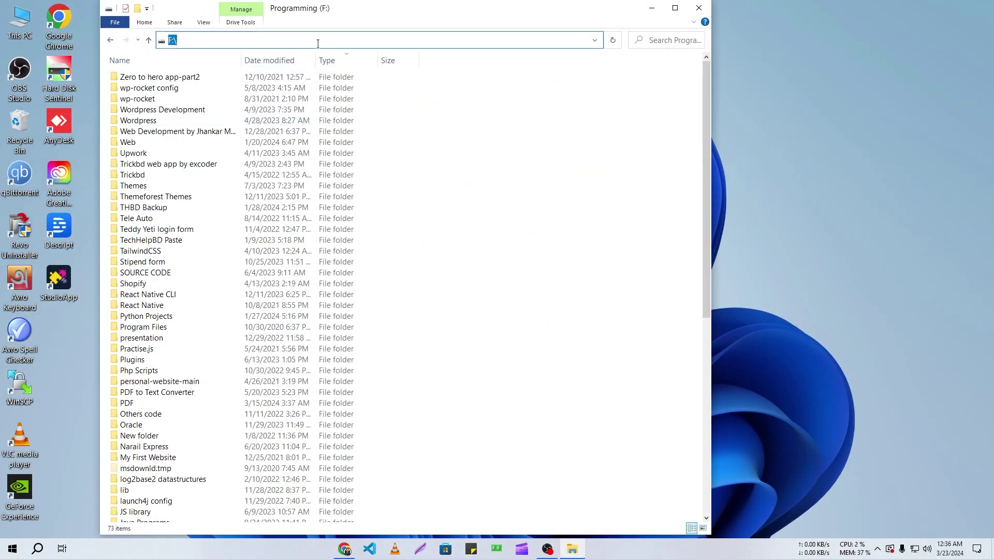
click(318, 41)
text(web)
key(Down)
key(Down)
key(Down)
key(Return)
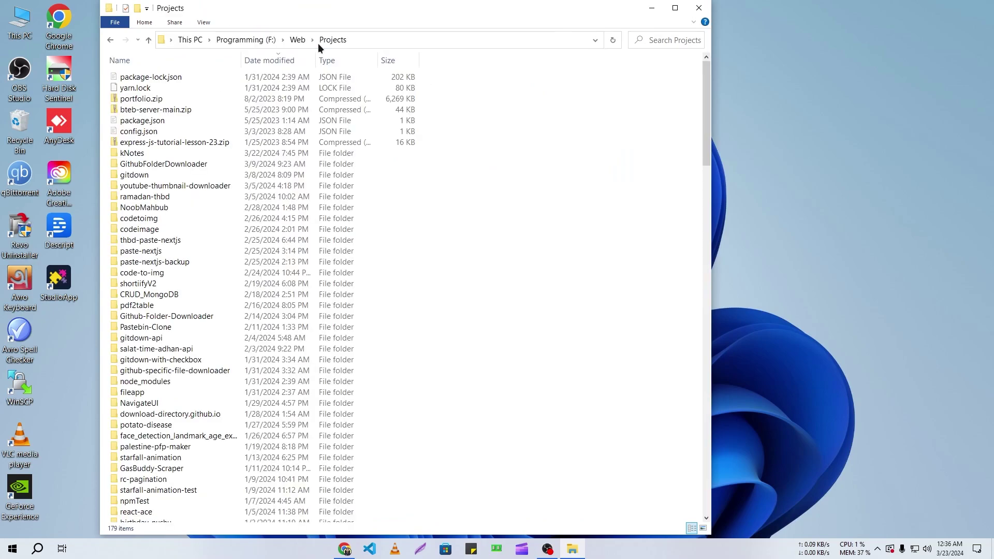
click(372, 39)
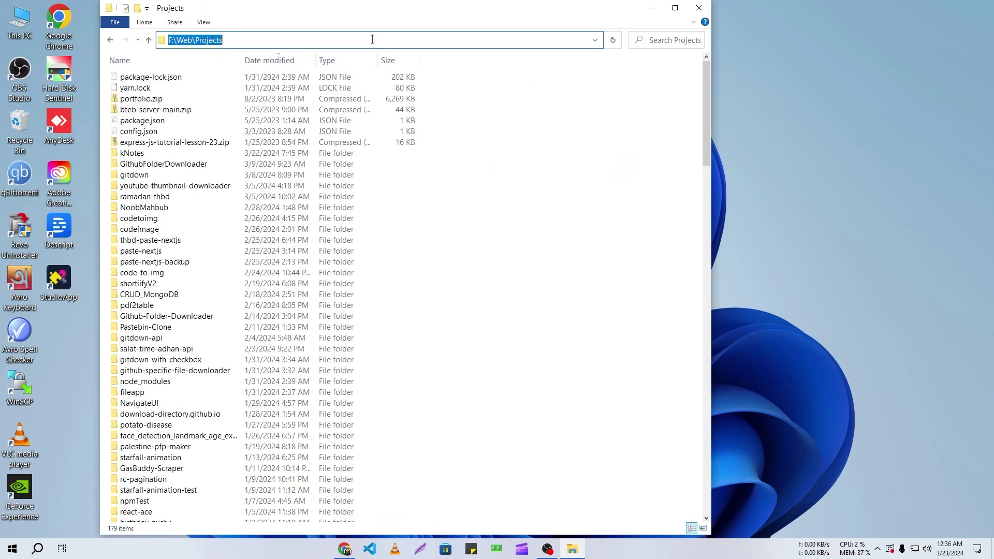
Step: Run npx create-next-app@latest in a Projects command prompt, creating the app satisfyhost
text(cmd)
key(Return)
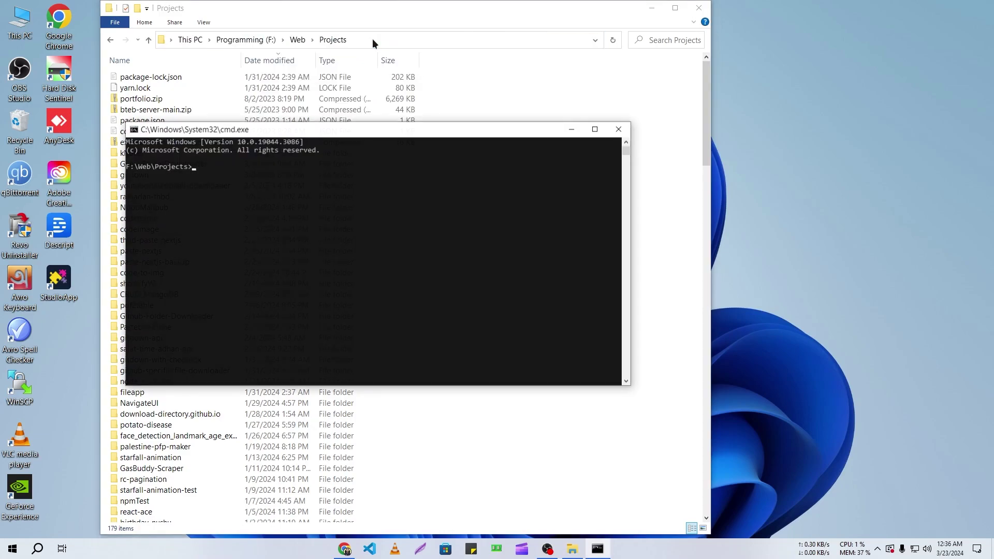
key(ctrl+v)
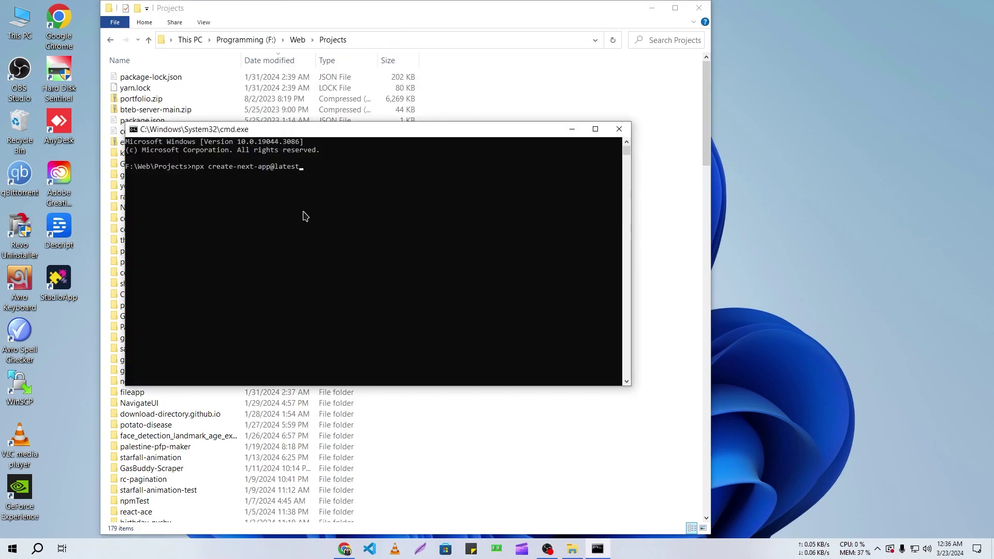
key(Return)
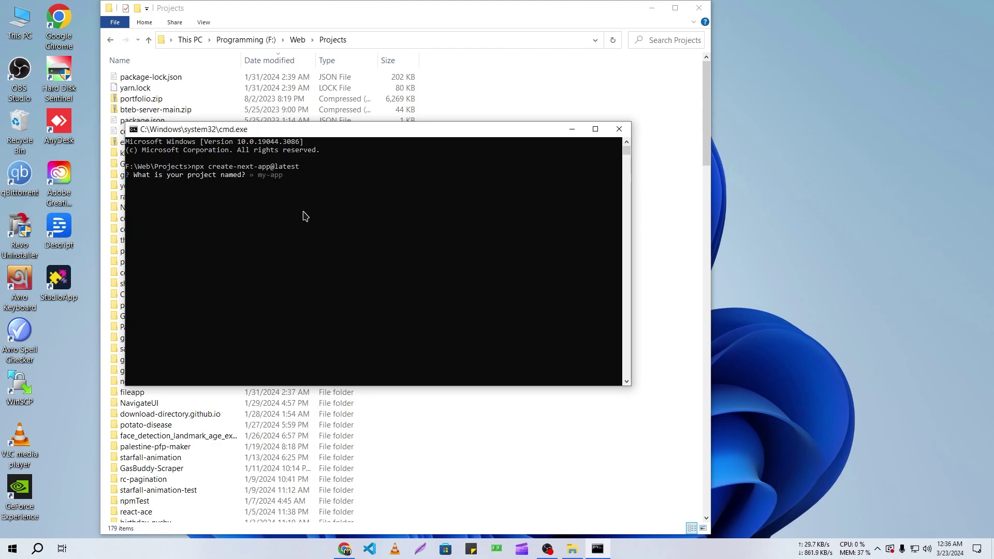
text(satisfyhost)
key(Return)
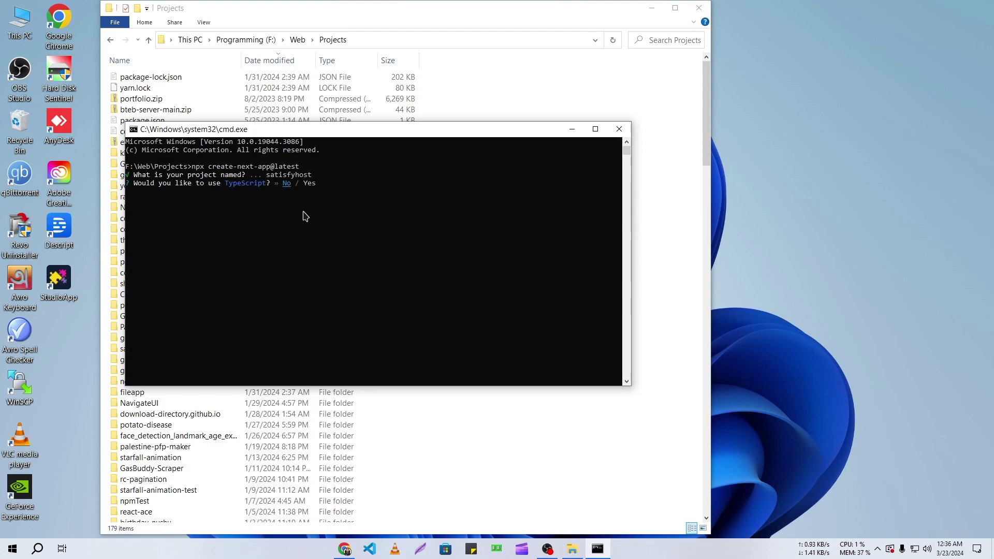
key(Return)
key(Return)
key(Return)
key(Return)
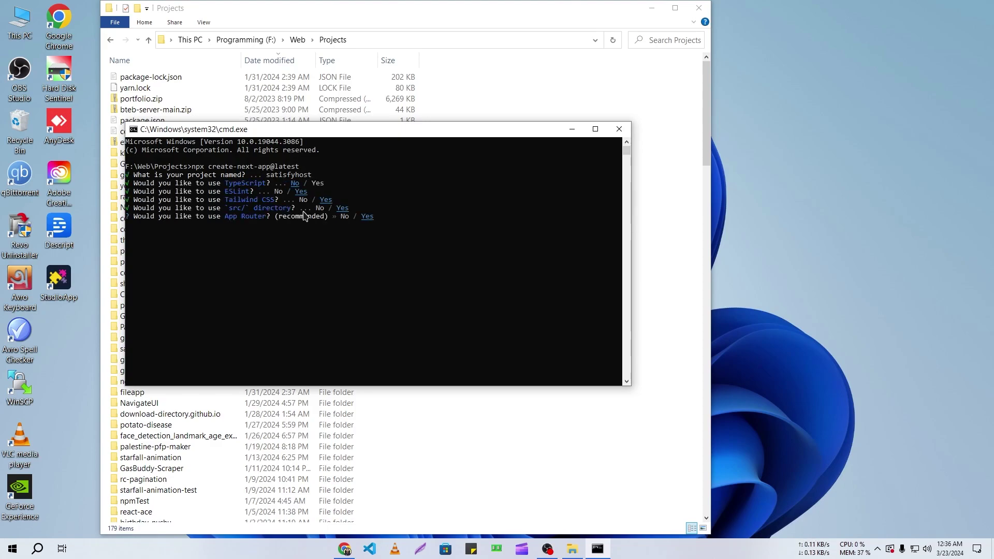
key(Return)
key(Return)
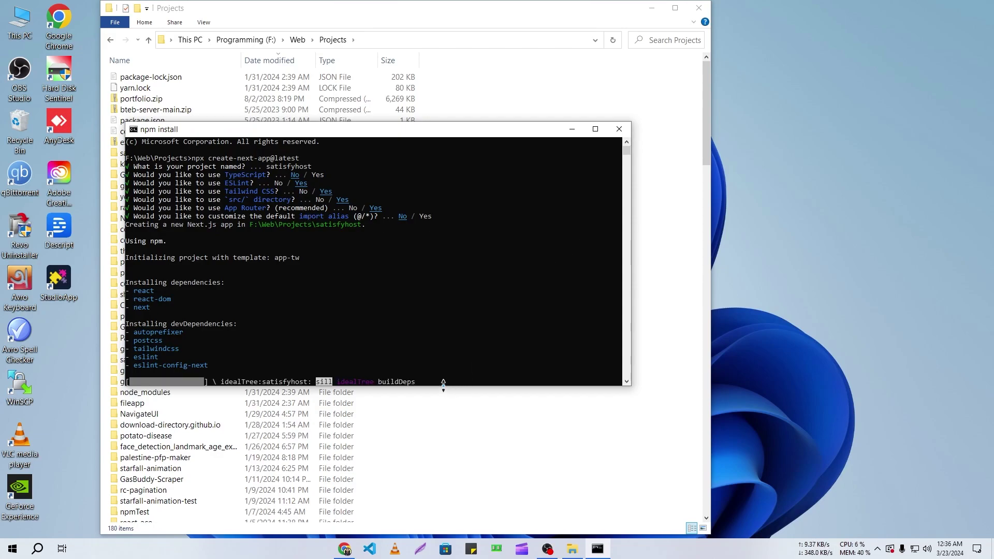
Step: Move into the satisfyhost folder and open it in VS Code with code
drag(440, 386, 434, 412)
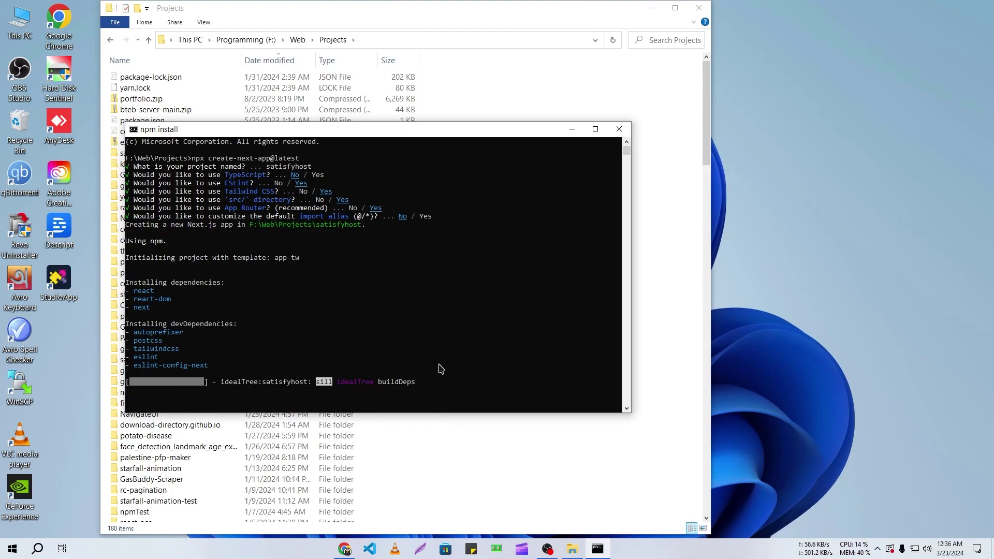
key(super+Home)
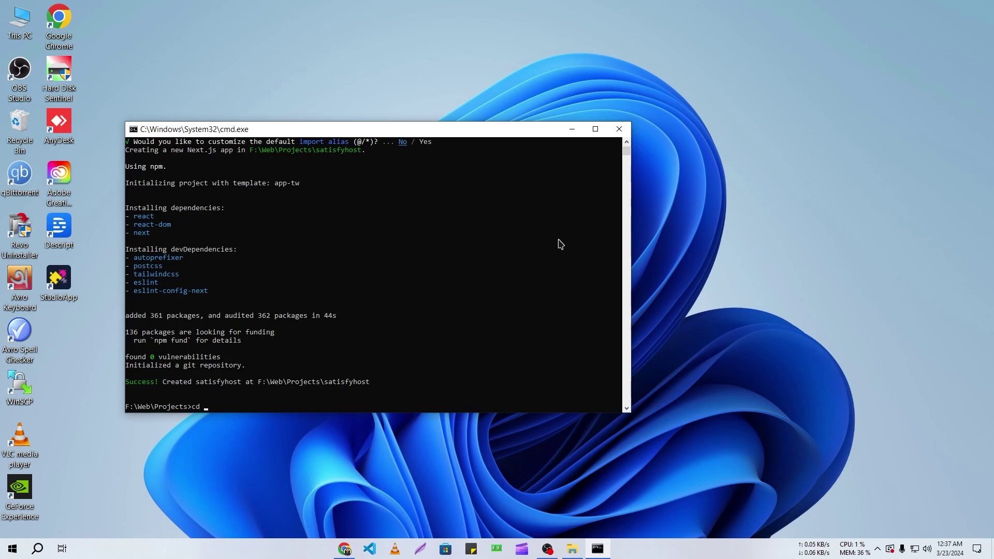
text(satisfy)
key(Tab)
key(Return)
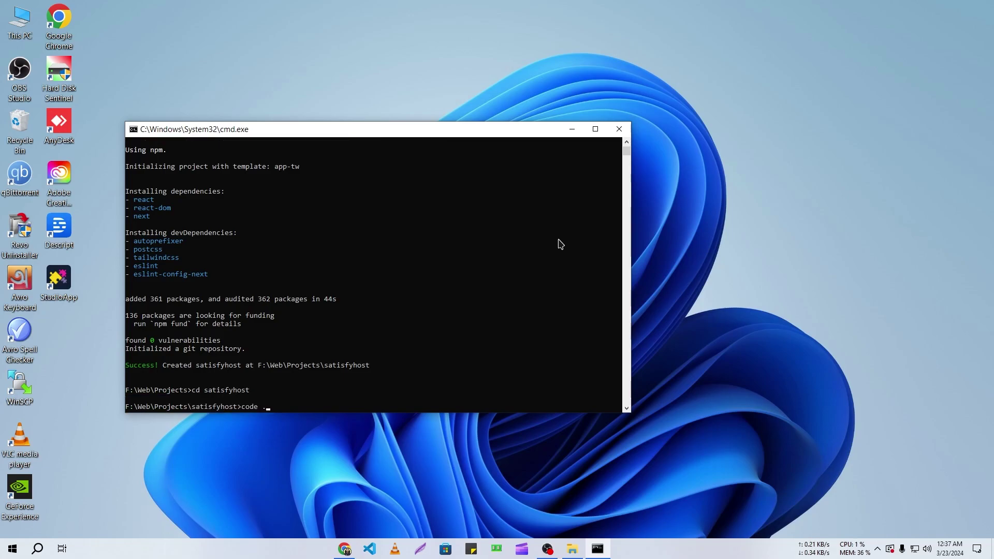
text(code .)
key(Return)
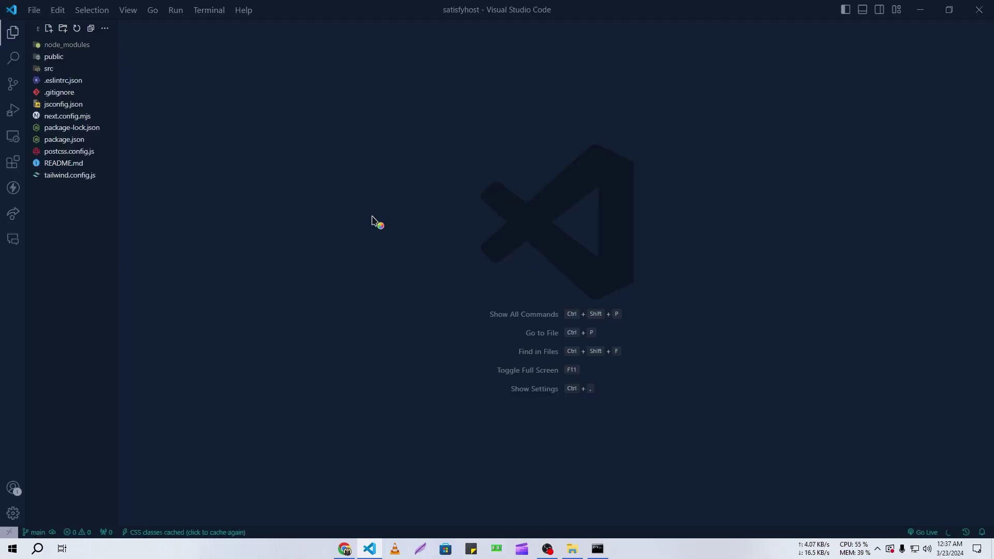
key(ctrl+grave)
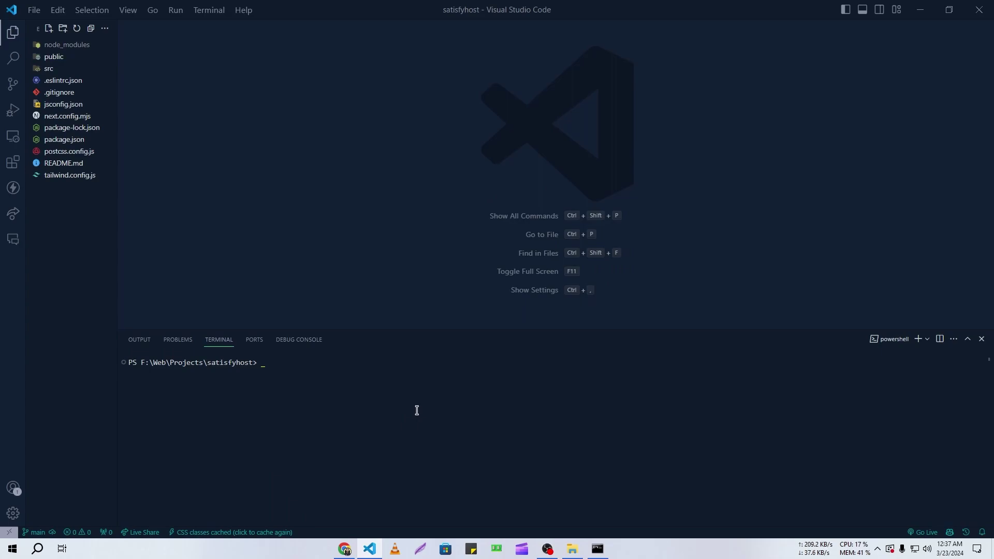
text(npm run dev)
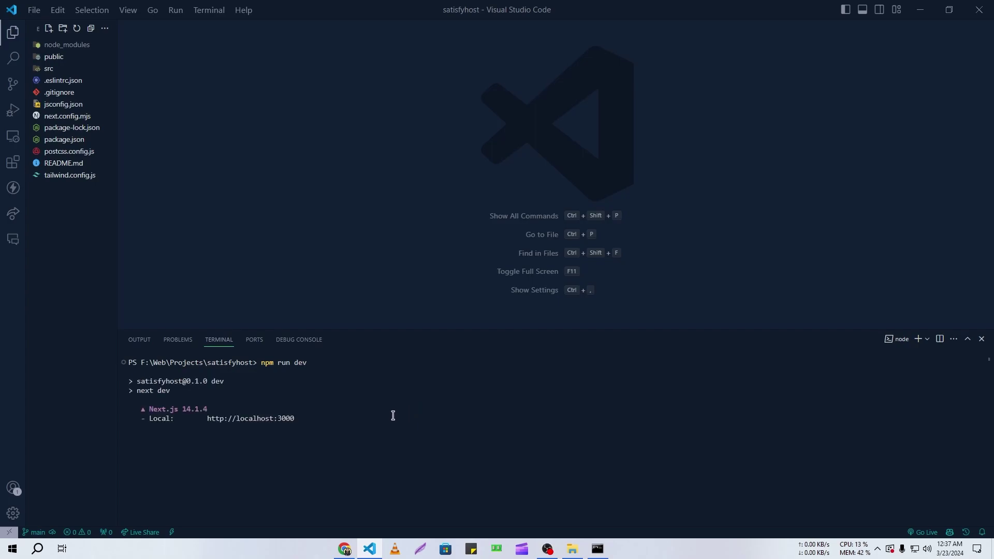
ctrl+click(252, 417)
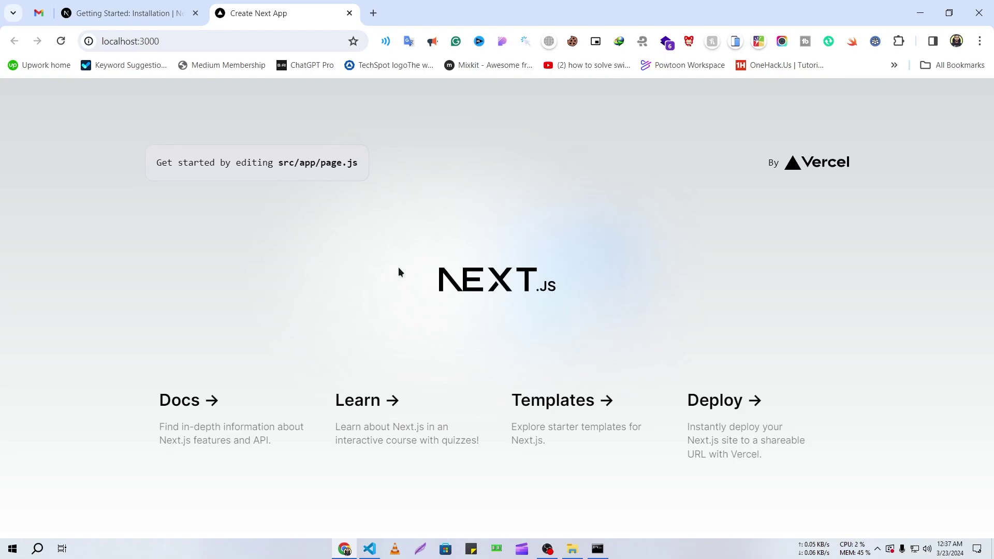
Step: Switch between the localhost:3000 starter page in Chrome and VS Code
click(344, 548)
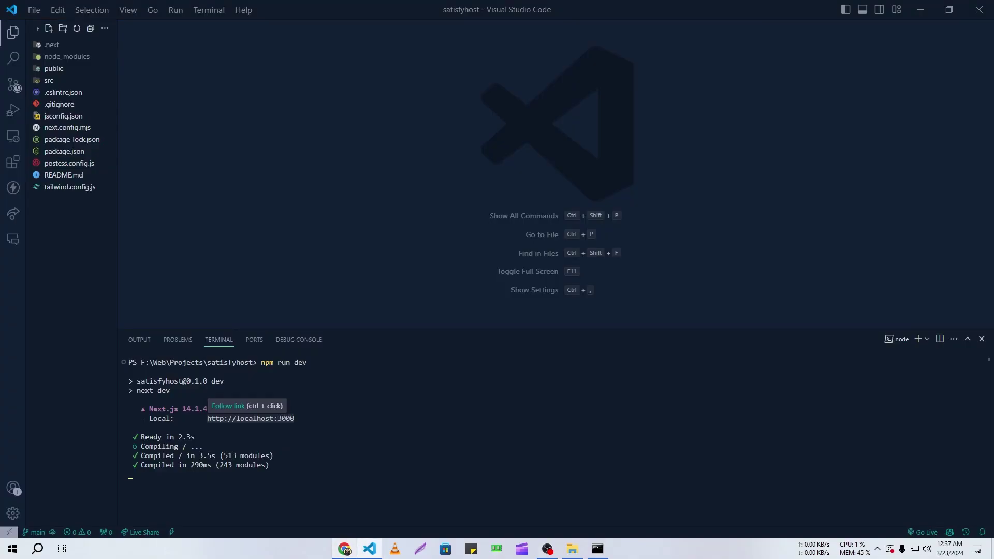
click(345, 548)
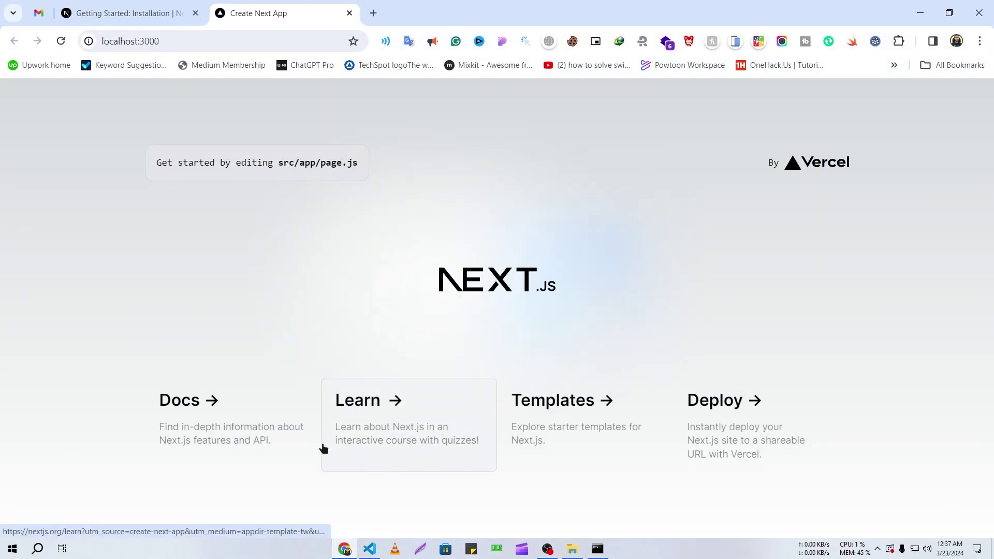
click(343, 549)
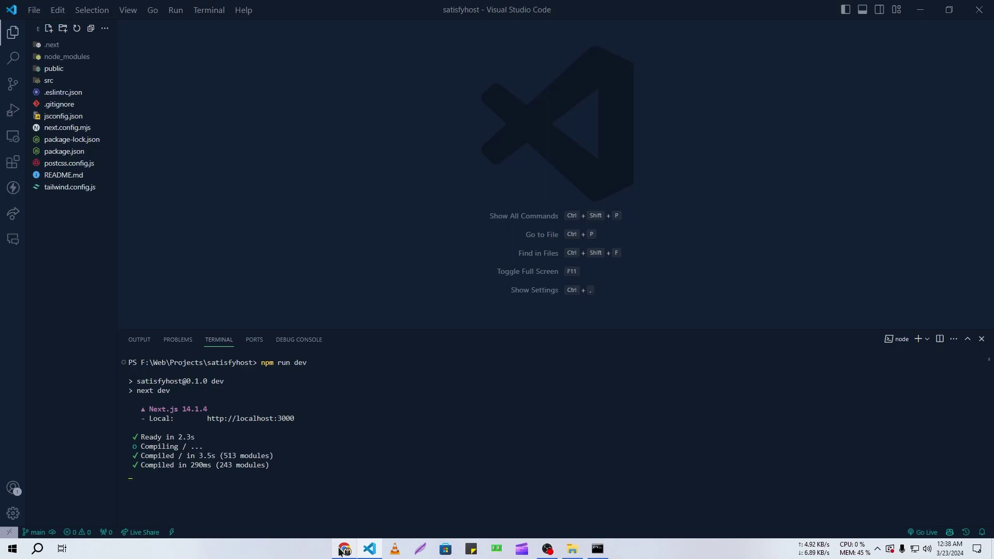
click(340, 551)
Step: Search the Next.js docs for 'deploy' and open the Deploying page
click(121, 12)
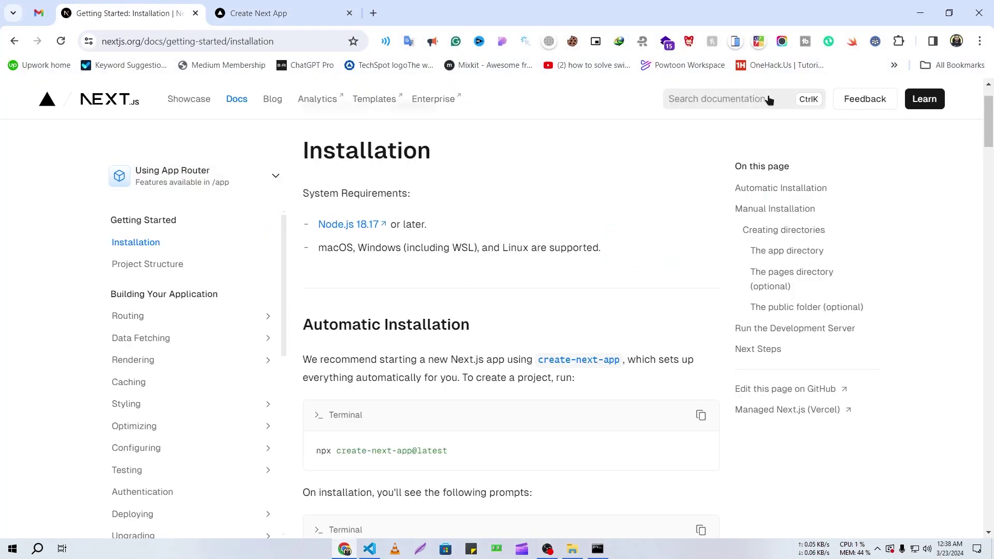
click(747, 98)
text(deploy)
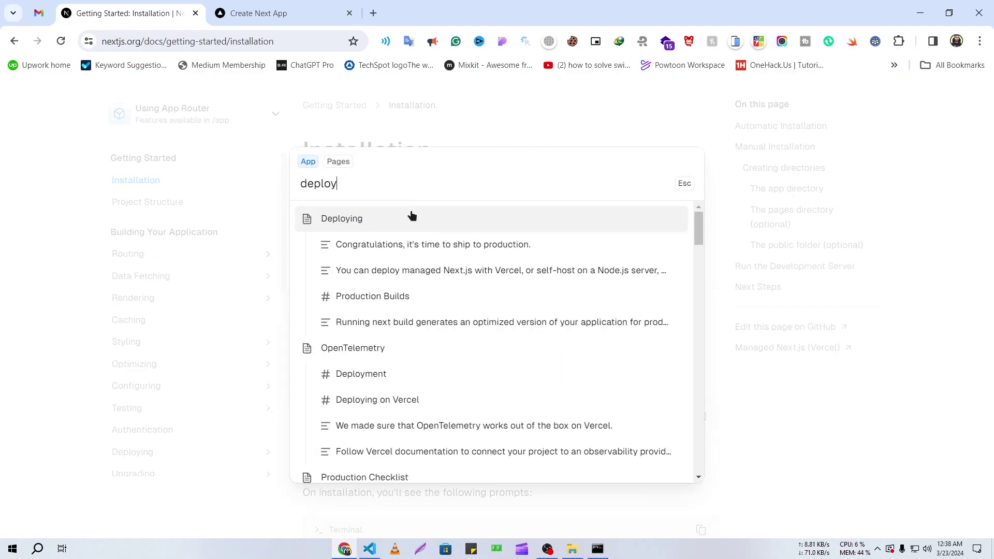
click(399, 221)
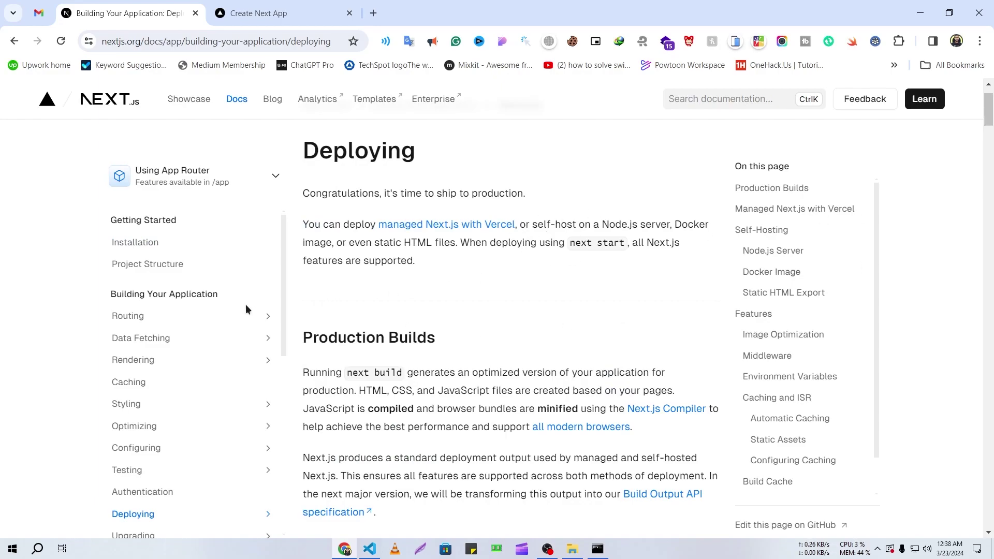
Step: Open the Static Exports guide and find its output: 'export' configuration example
drag(281, 302, 277, 359)
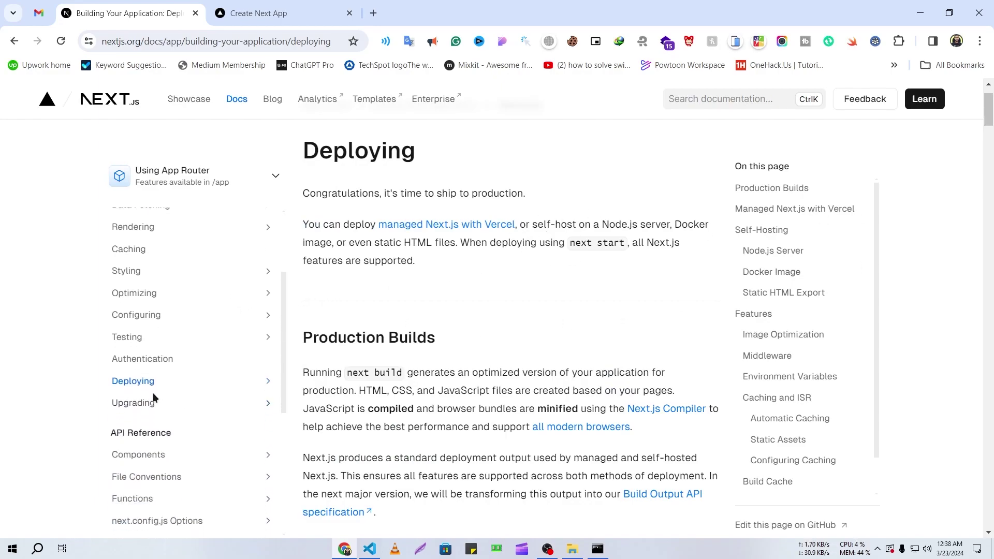
click(184, 387)
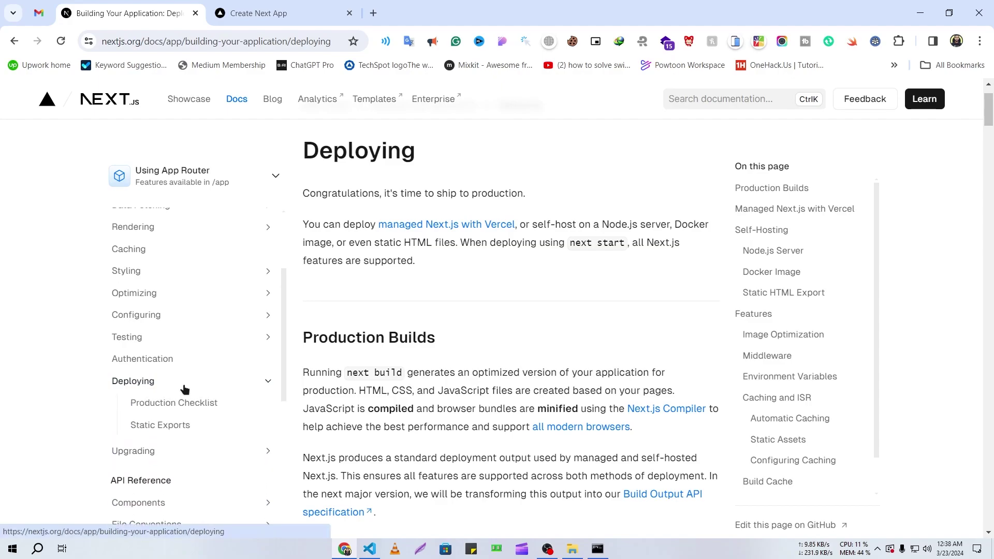
click(171, 426)
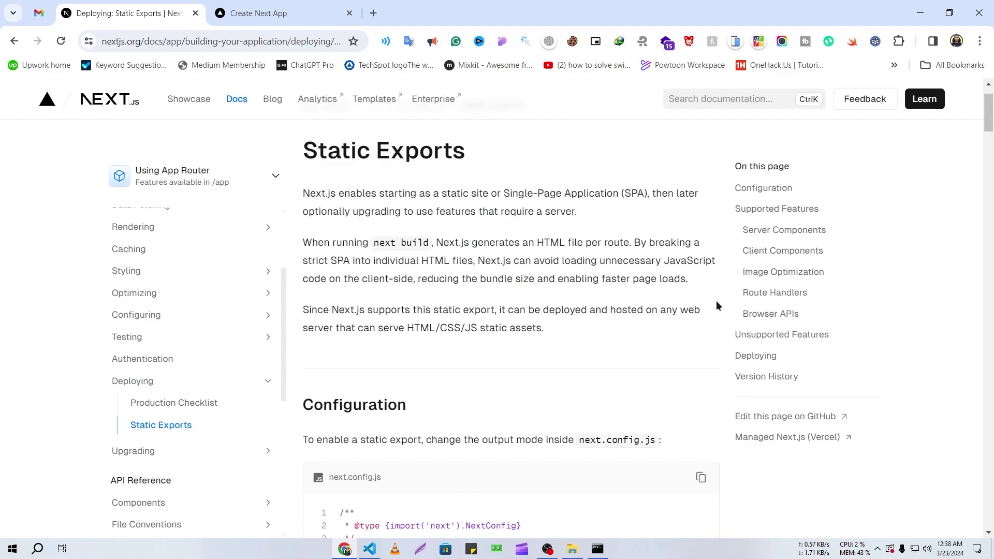
scroll(704, 302, down, 3)
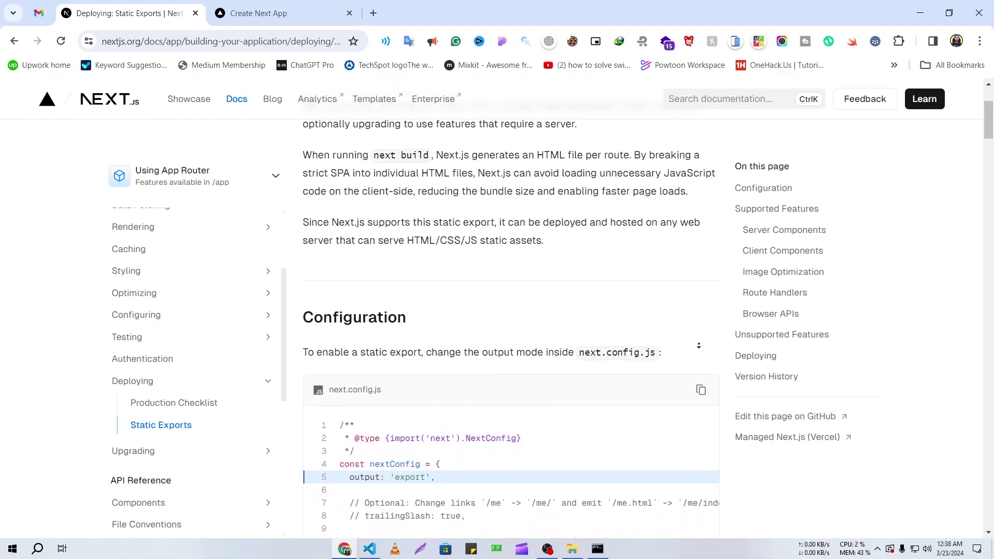
scroll(699, 345, down, 1)
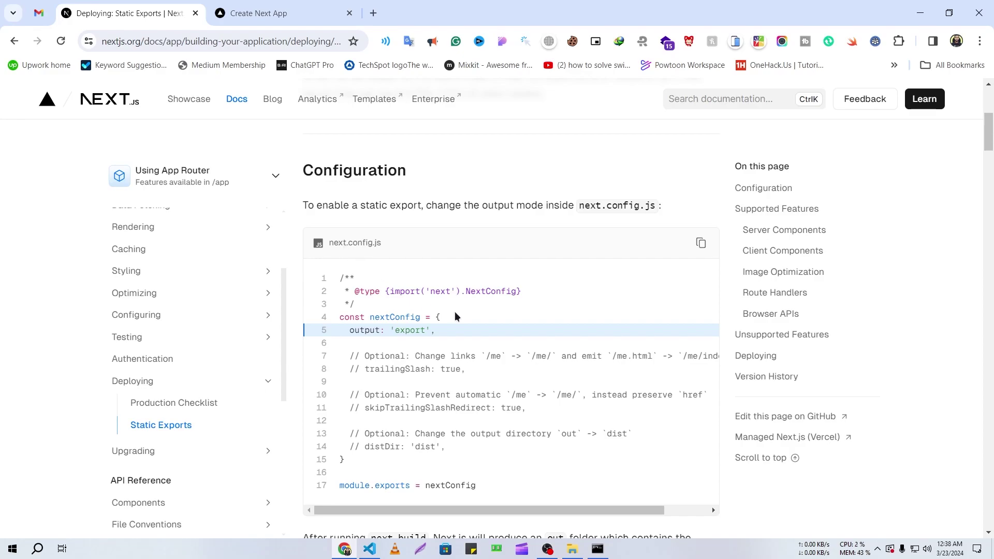
drag(439, 331, 351, 330)
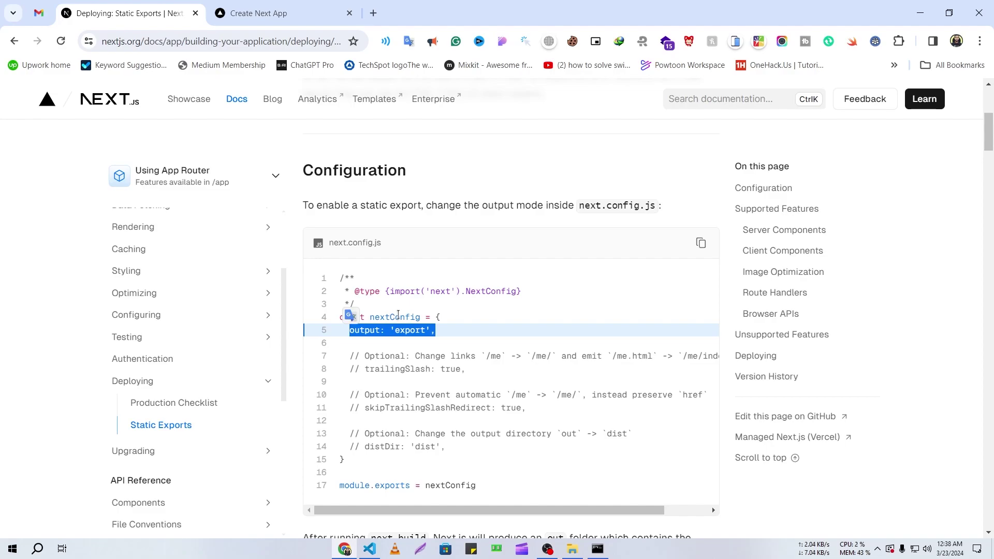
click(429, 348)
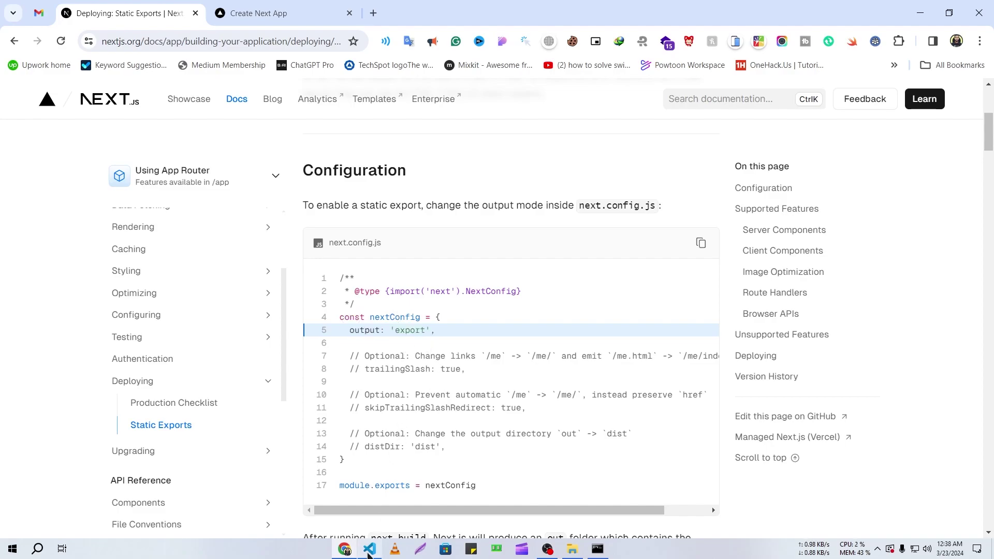
click(369, 548)
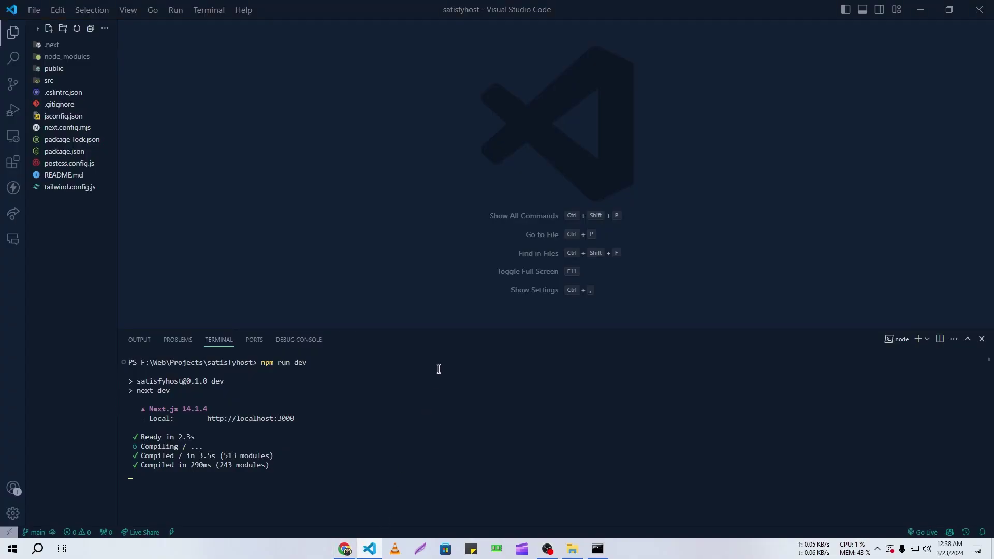
Step: Add output: 'export' to nextConfig in next.config.mjs and save it
key(ctrl+p)
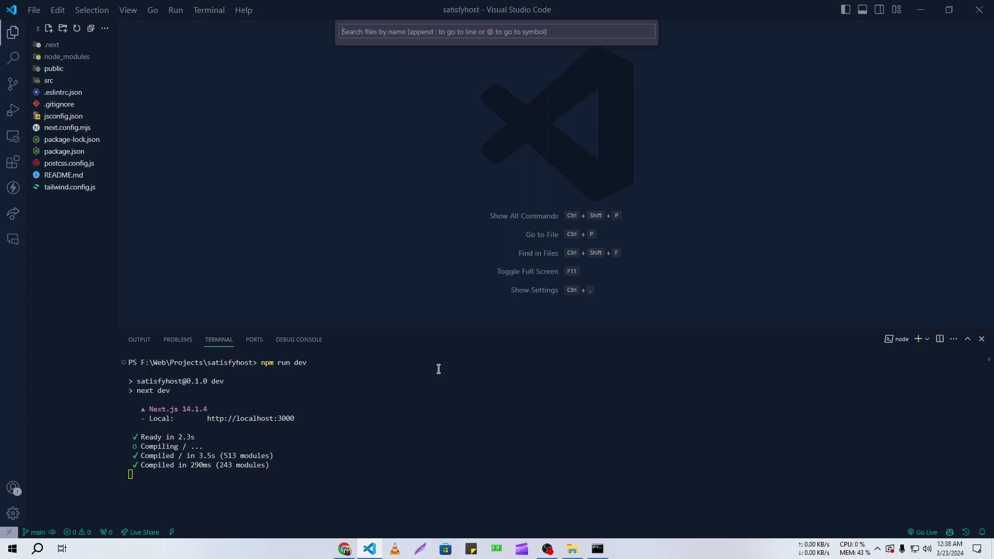
text(next)
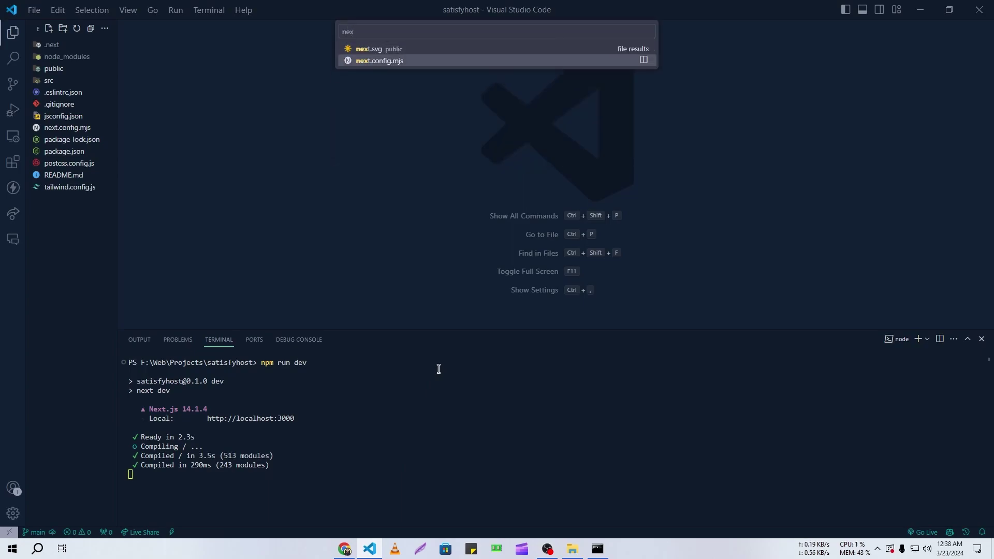
key(Return)
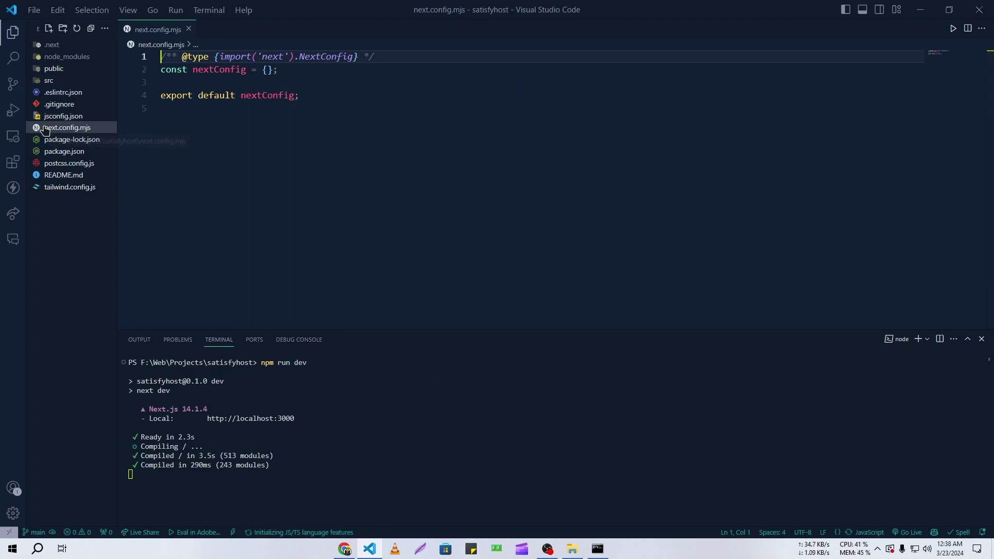
click(267, 70)
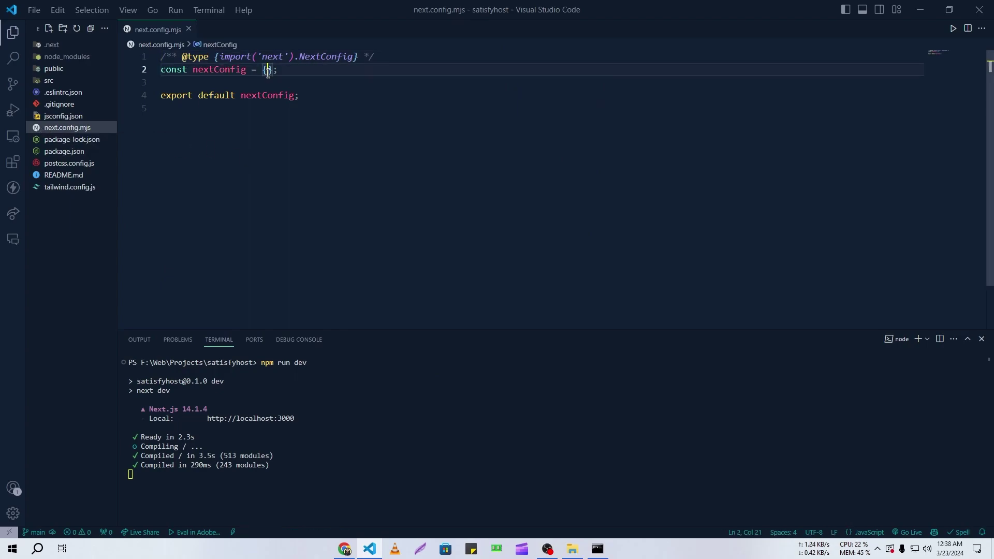
key(Return)
text(output: 'export',)
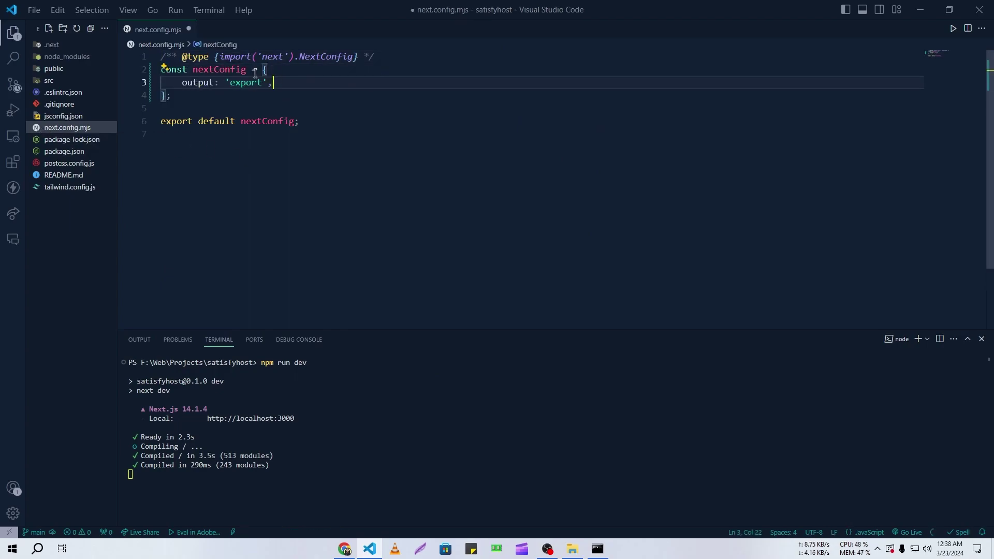
key(ctrl+s)
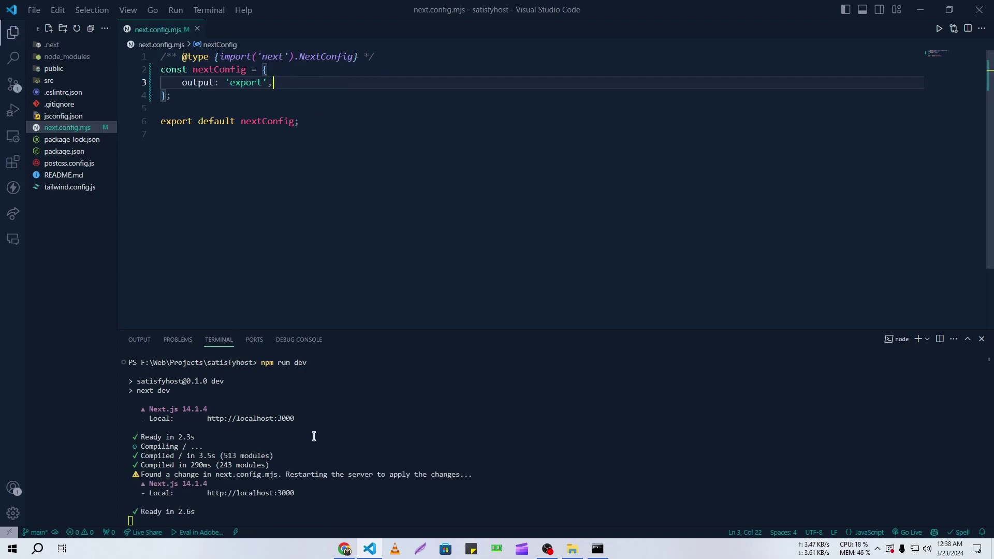
click(344, 549)
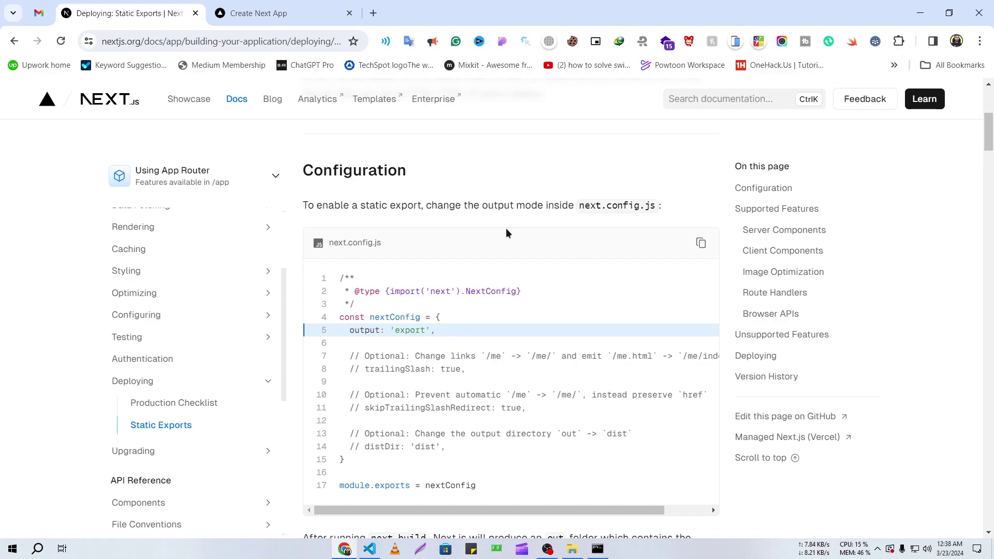
Step: Scroll the Static Exports guide to the note that next build creates an out folder
scroll(486, 314, down, 1)
scroll(486, 314, down, 3)
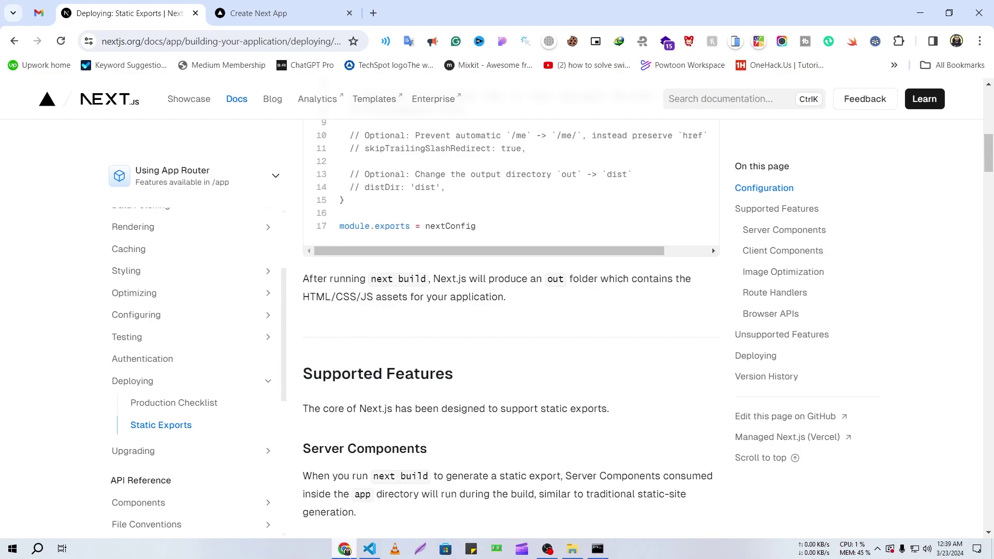
click(361, 555)
Step: Stop the dev server with Ctrl+C and run npm run build
click(493, 463)
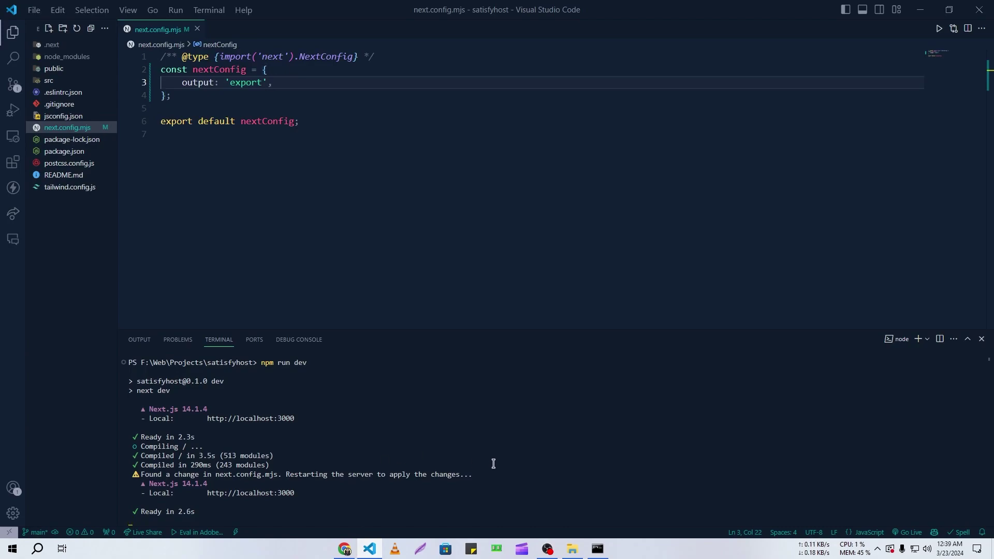
key(ctrl+c)
key(ctrl+c)
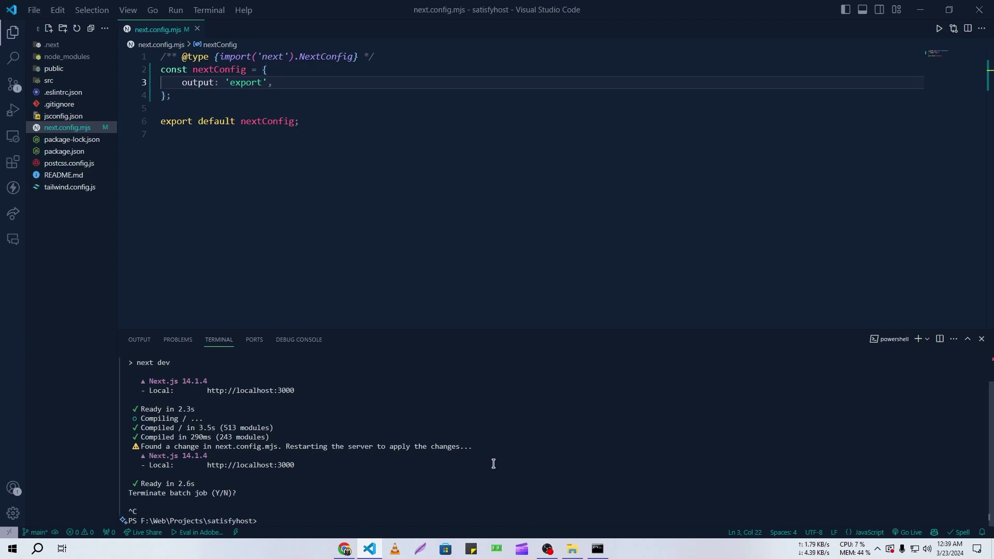
text(npm run build)
key(Return)
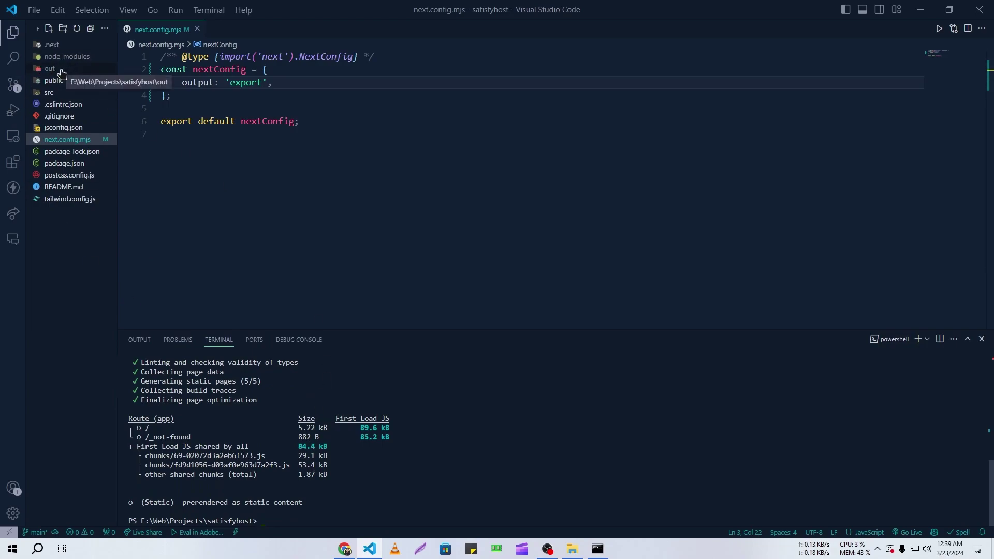
Step: Reveal the out folder in File Explorer and open it to view index.html, 404.html and _next
right_click(60, 70)
click(90, 106)
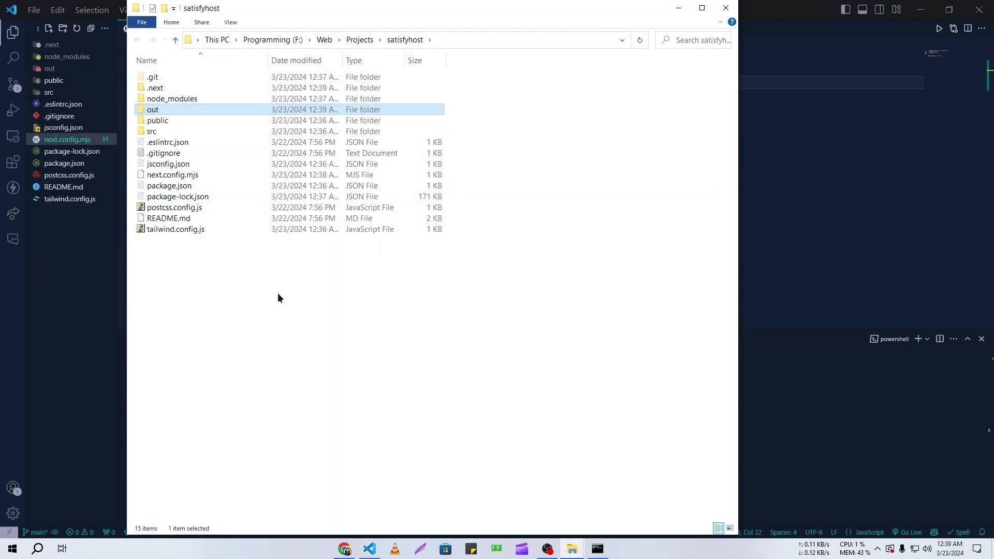
double_click(156, 110)
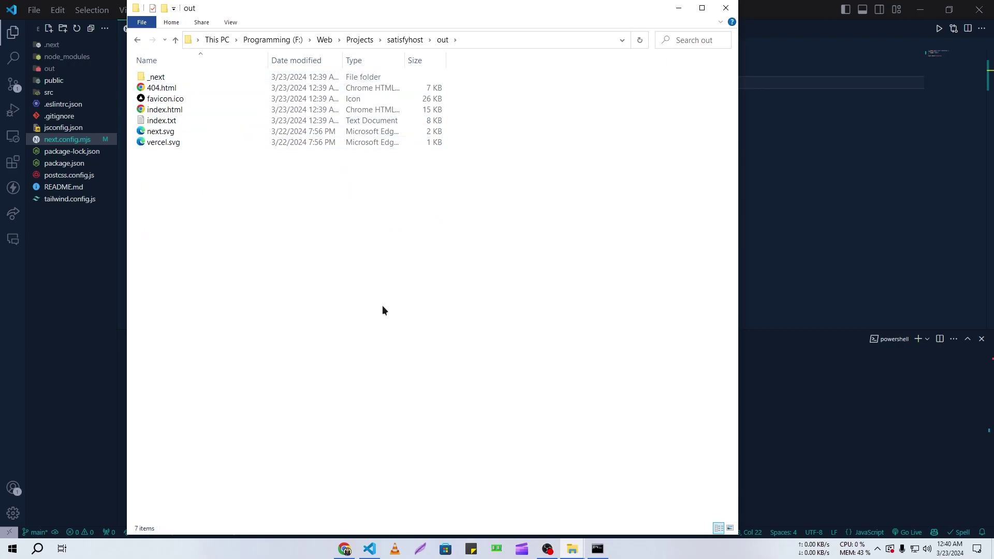
click(342, 550)
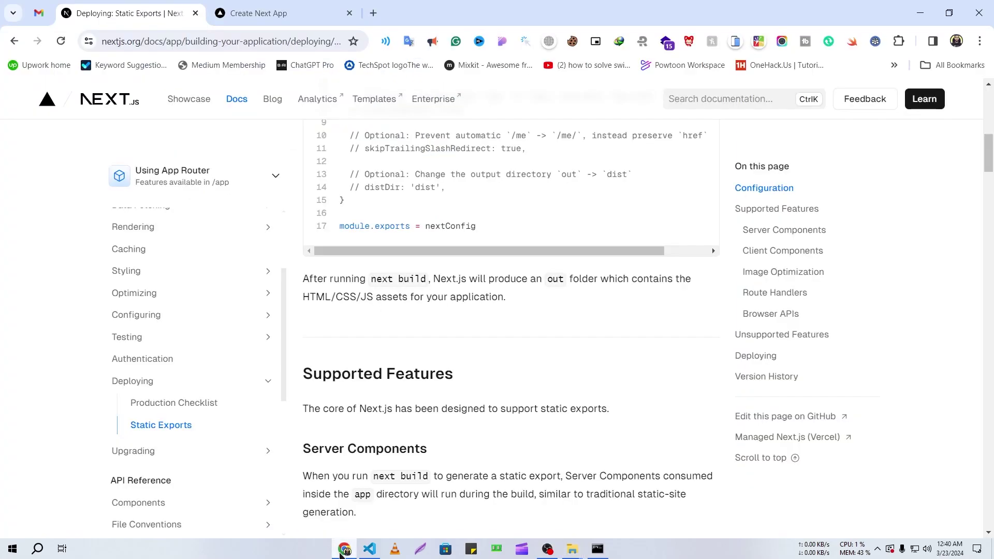
Step: Go to satisfyhost.com in a new tab and open the client area dashboard
click(377, 12)
text(sa)
key(Return)
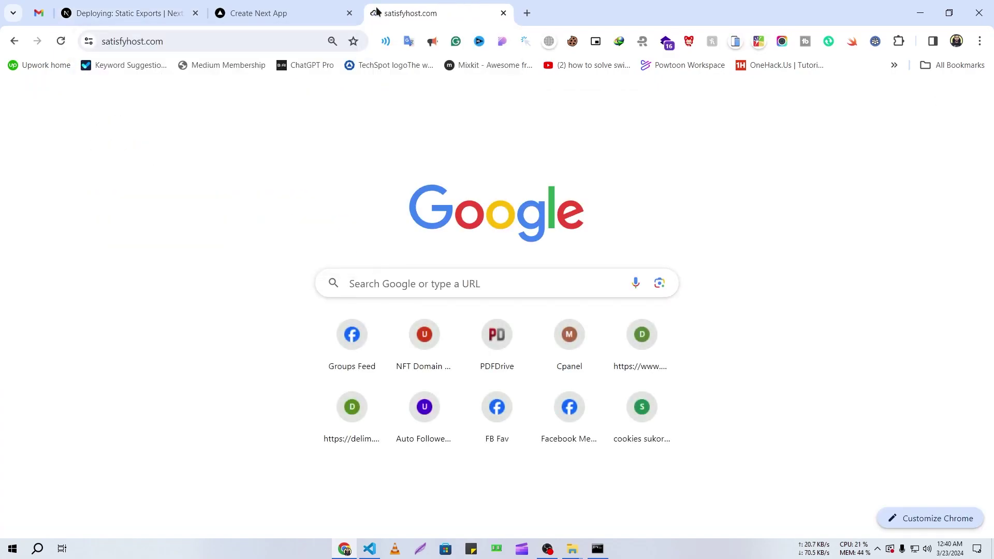
click(754, 93)
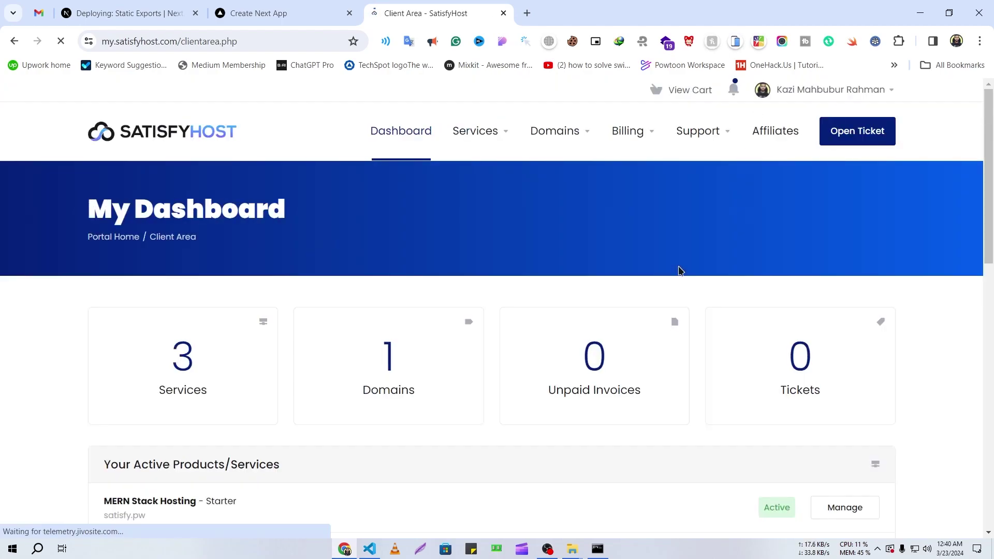
Step: Open the satisfy.pw MERN Stack Hosting plan's management page and launch Login to Webuzo
scroll(497, 305, down, 5)
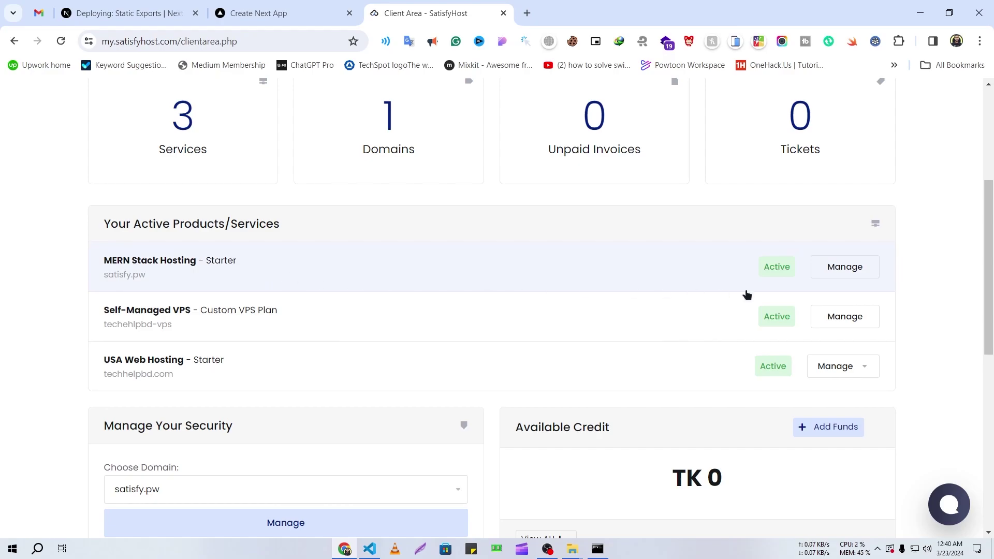
click(845, 273)
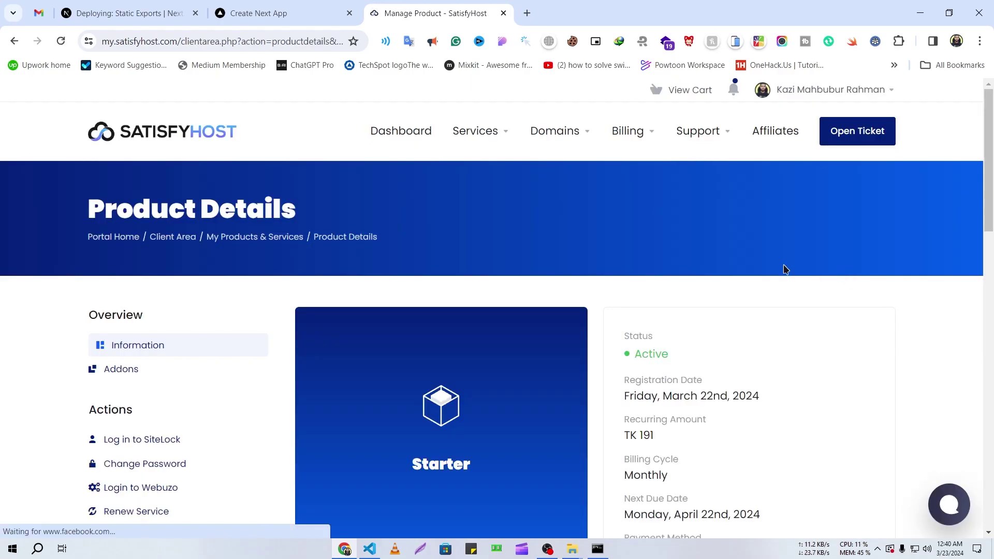
scroll(992, 195, down, 3)
scroll(992, 196, down, 2)
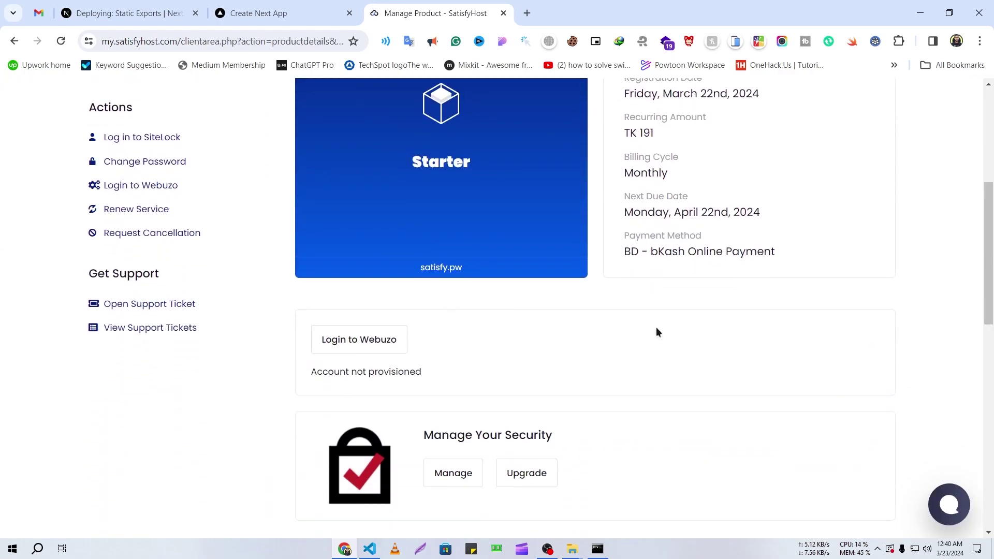
click(356, 342)
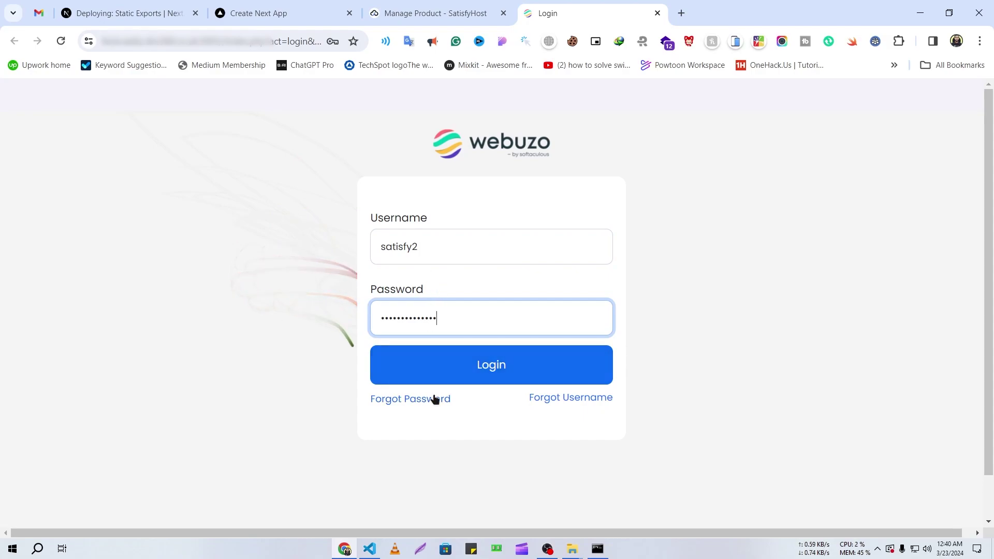
Step: Sign in to Webuzo and load the primary domain satisfy.pw, which shows an empty listing
click(431, 374)
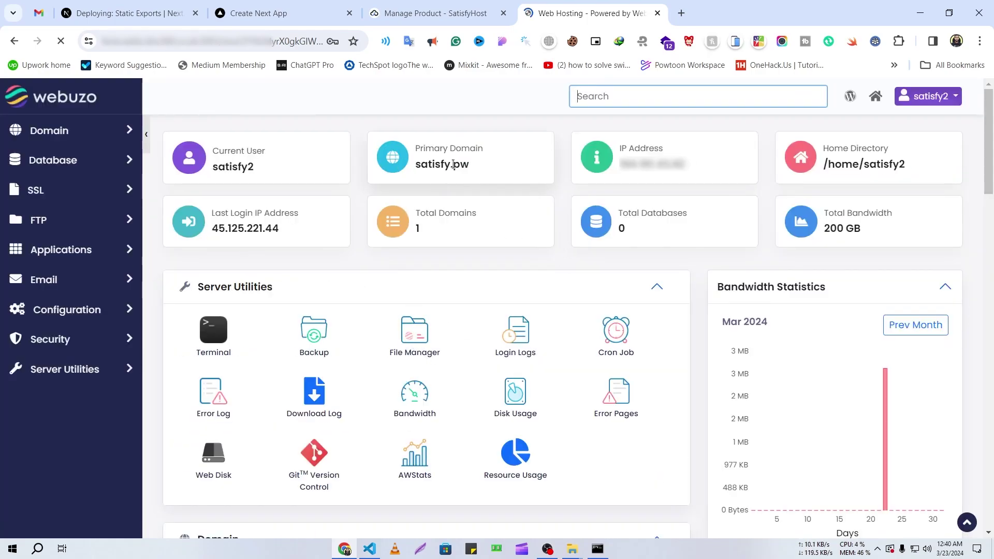
drag(479, 170, 422, 171)
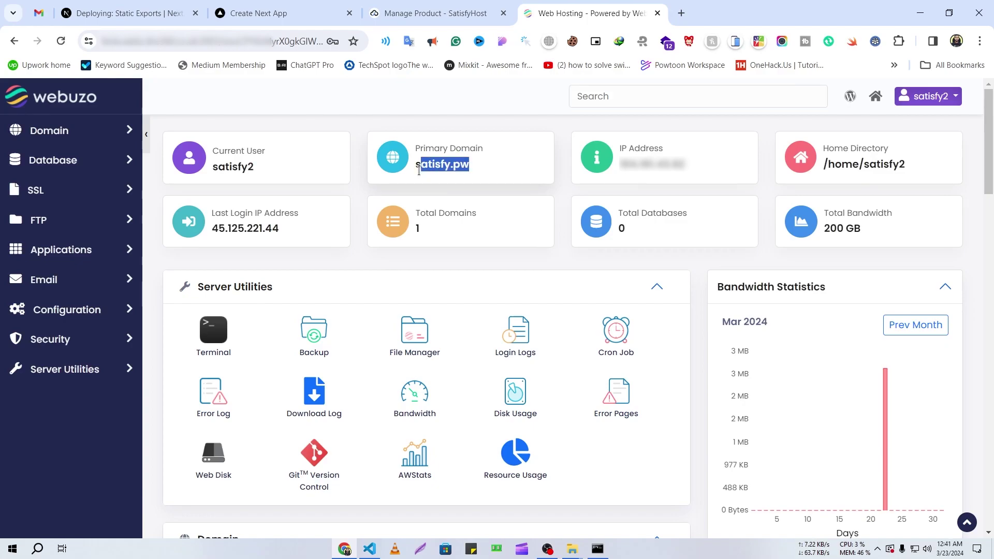
key(ctrl+c)
click(680, 13)
key(ctrl+v)
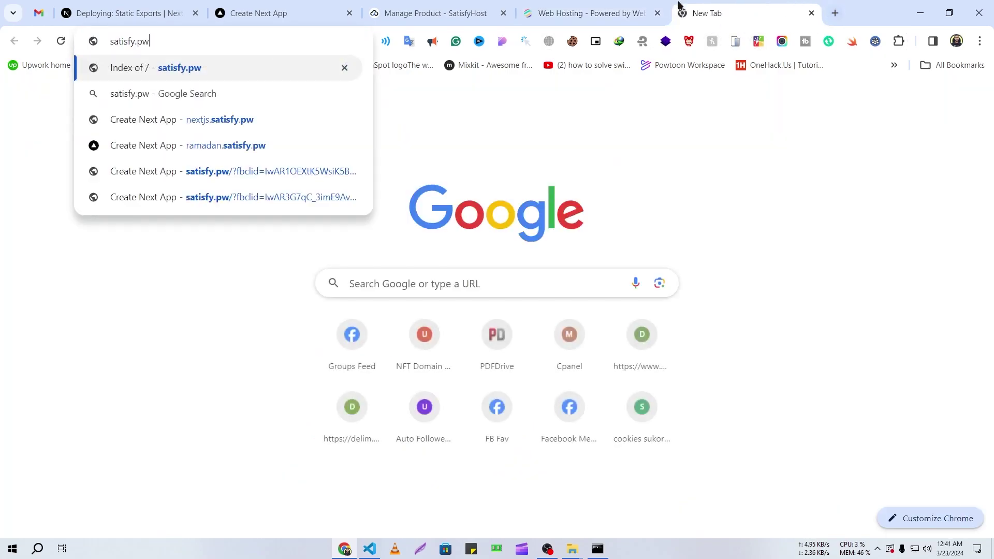
key(Return)
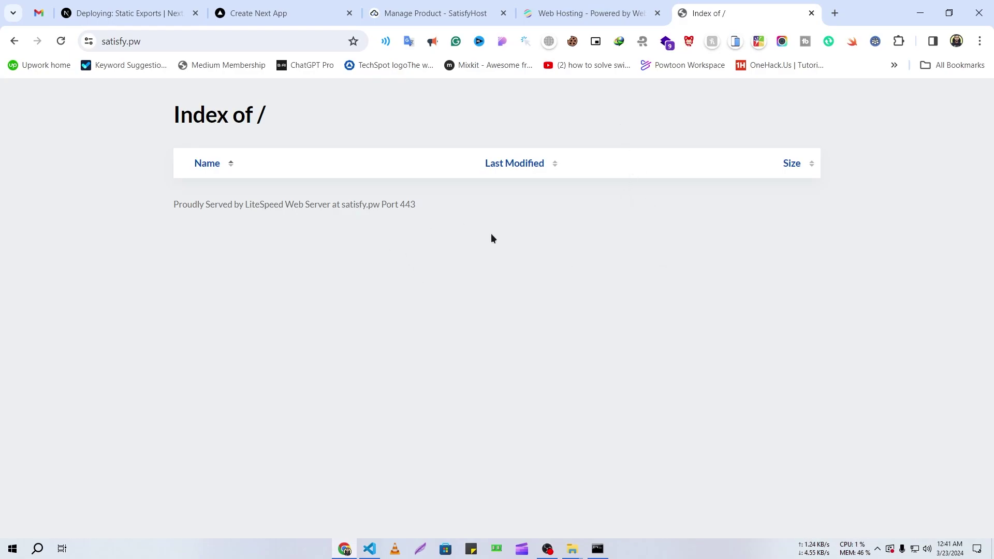
Step: Open the empty public_html folder in Webuzo's File Manager
click(591, 14)
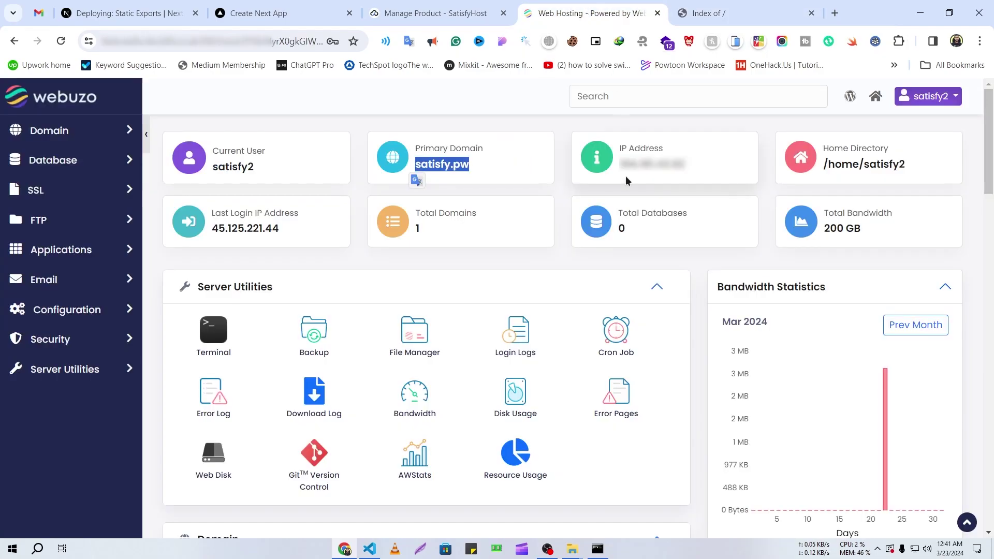
click(494, 261)
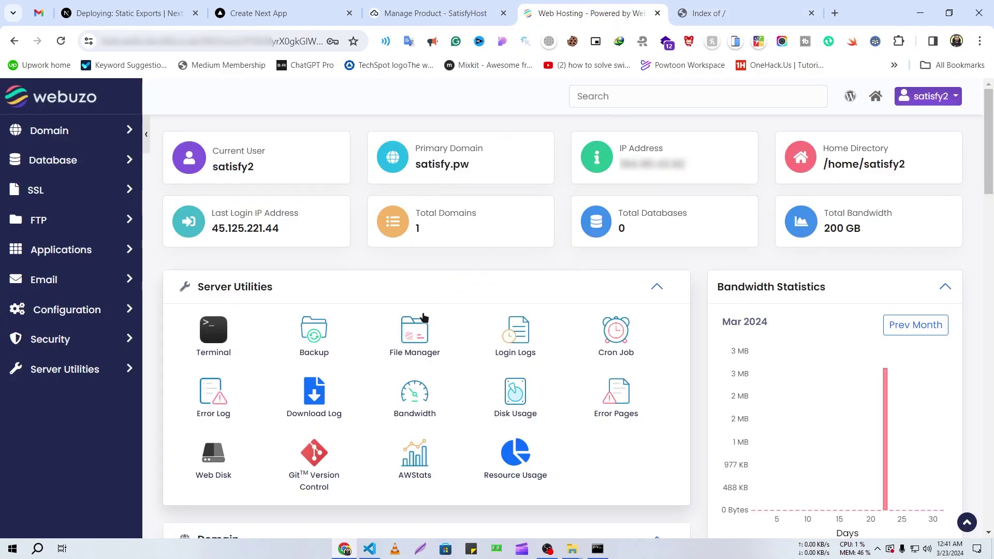
click(419, 339)
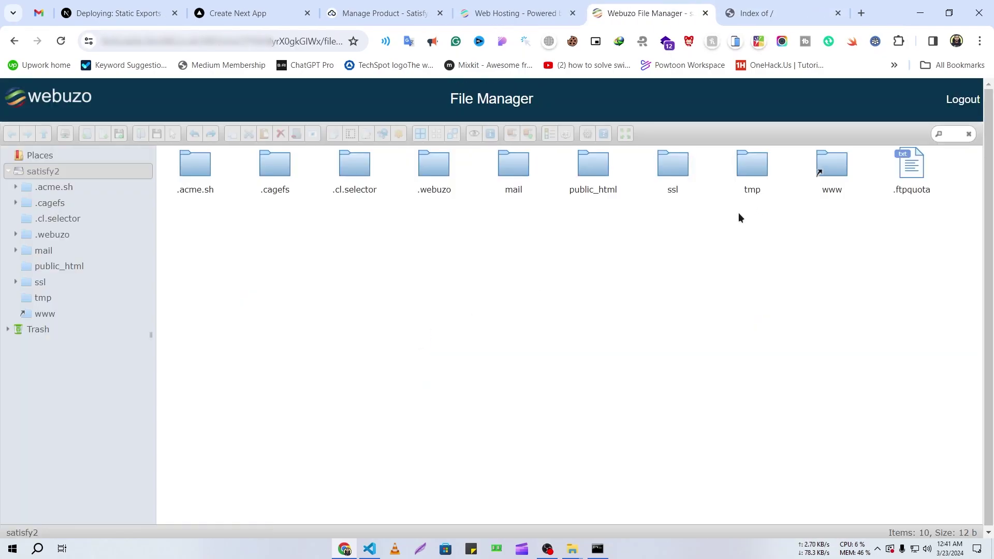
double_click(588, 177)
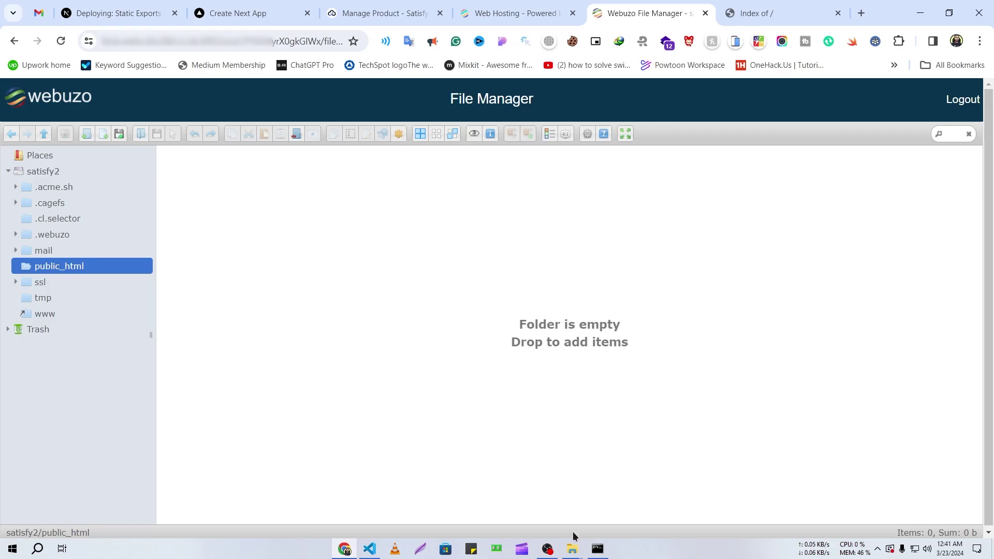
Step: Zip all files in the local out folder into build.zip and upload it into public_html
mouse_move(574, 552)
click(608, 511)
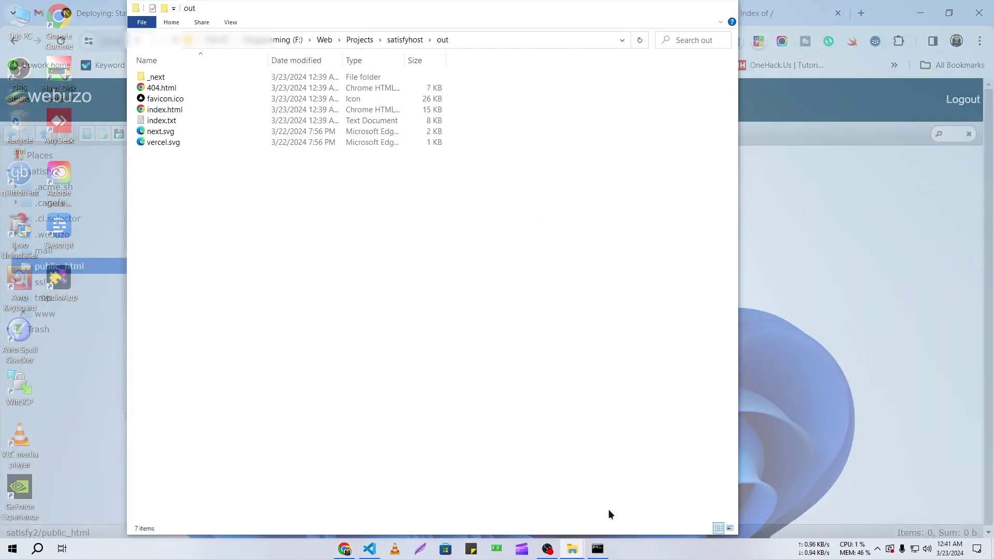
drag(380, 17, 670, 90)
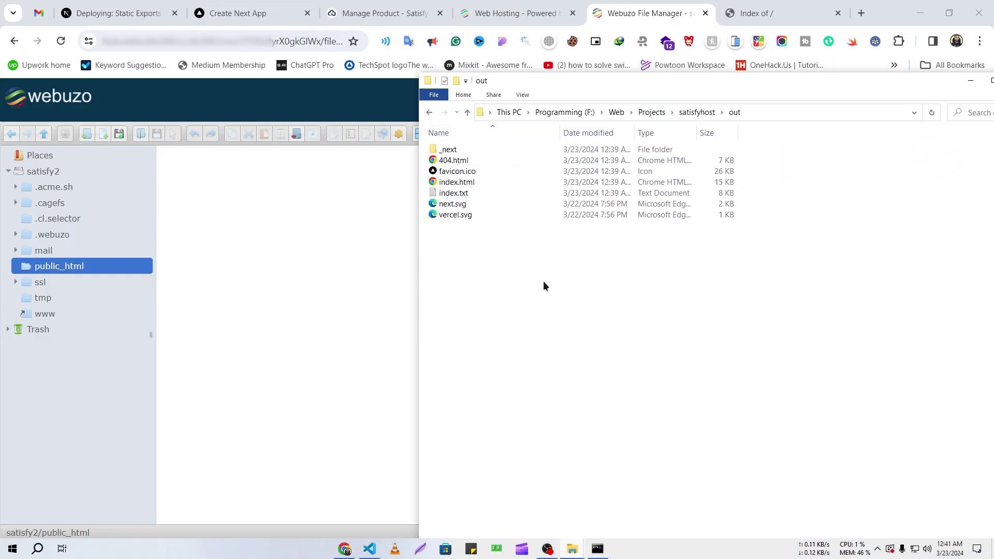
key(ctrl+a)
right_click(520, 178)
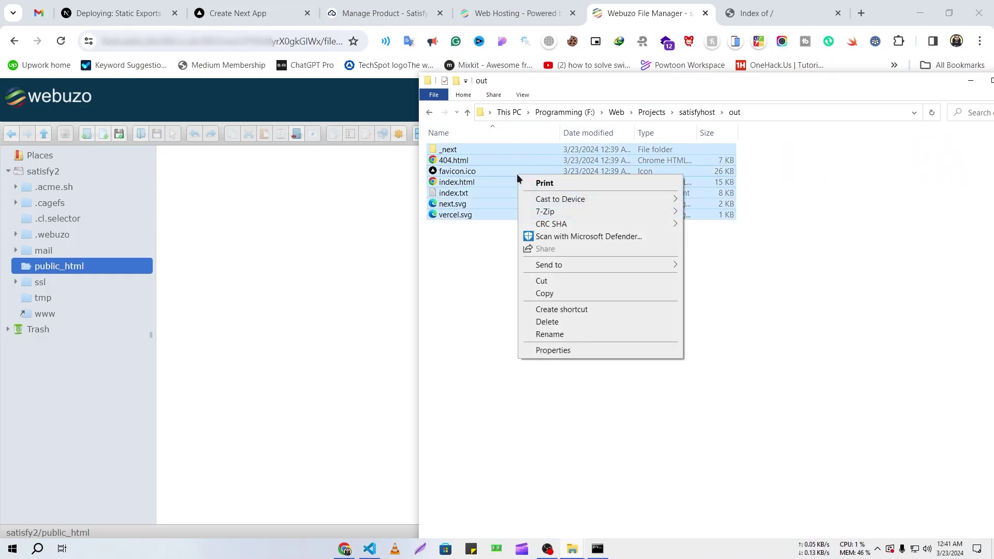
mouse_move(554, 266)
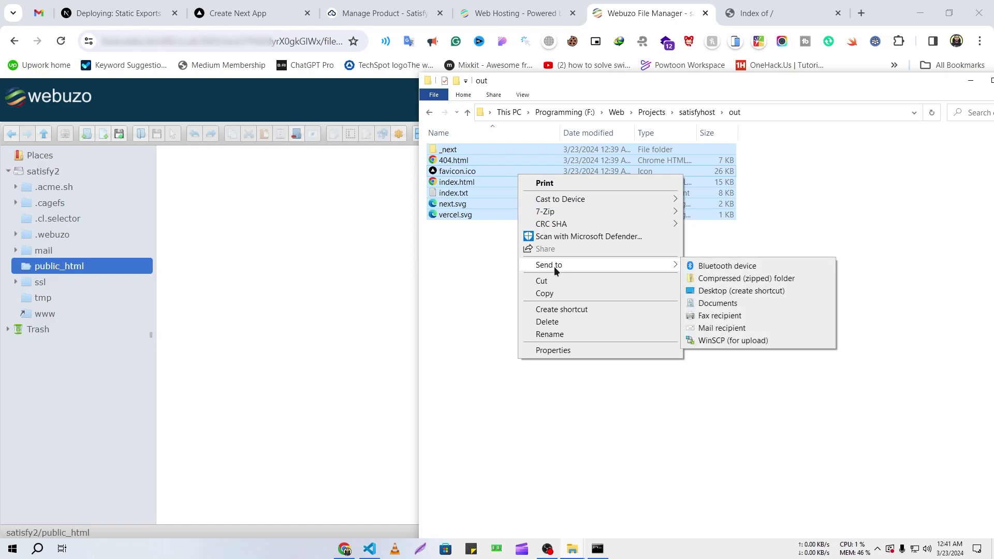
click(760, 277)
text(build.zip)
key(Return)
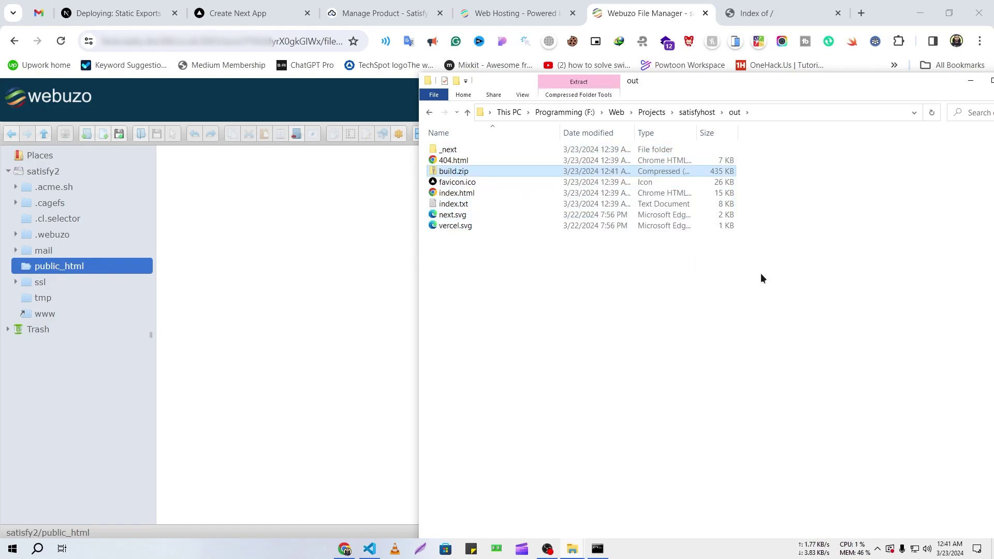
drag(460, 172, 296, 241)
click(296, 242)
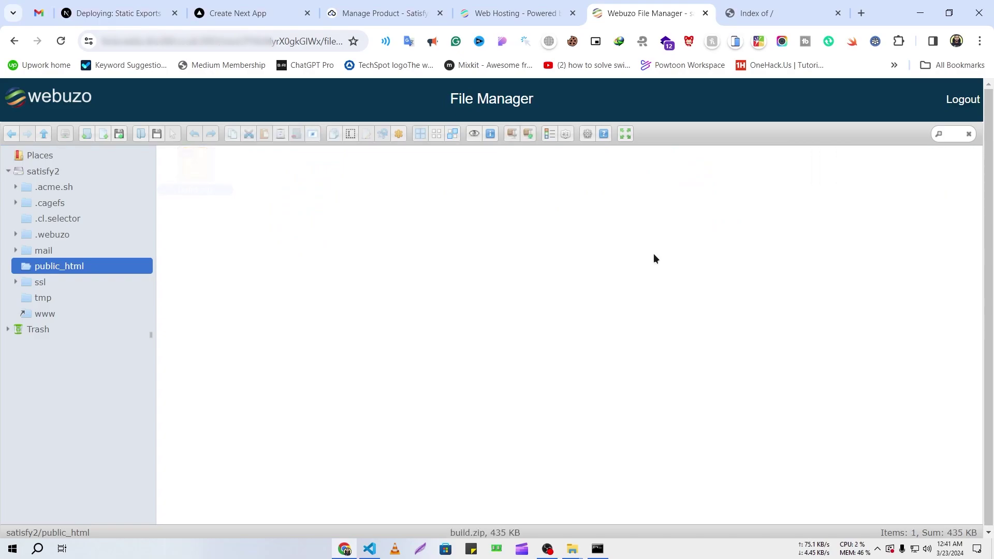
Step: Extract build.zip here in public_html, then reload satisfy.pw to show the Next.js starter page
right_click(190, 179)
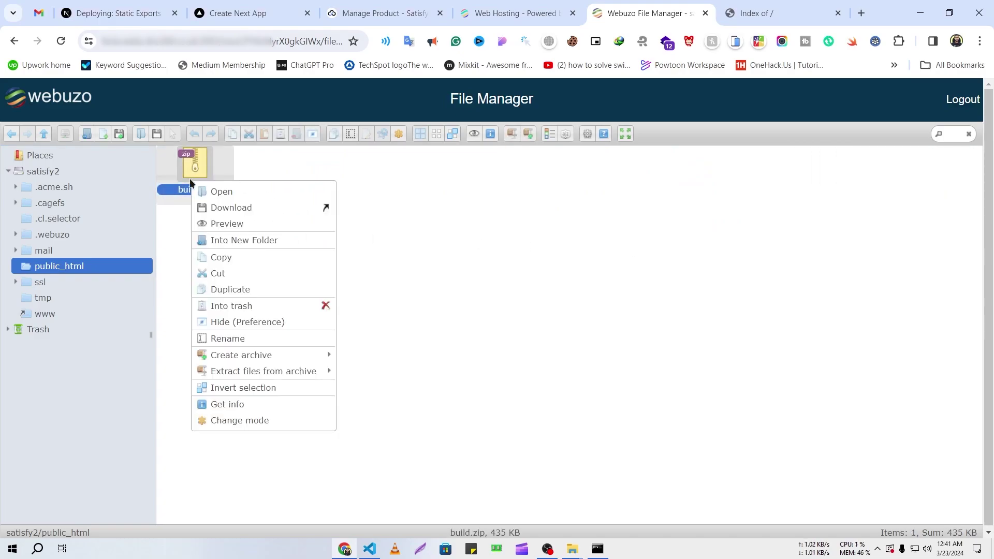
mouse_move(238, 371)
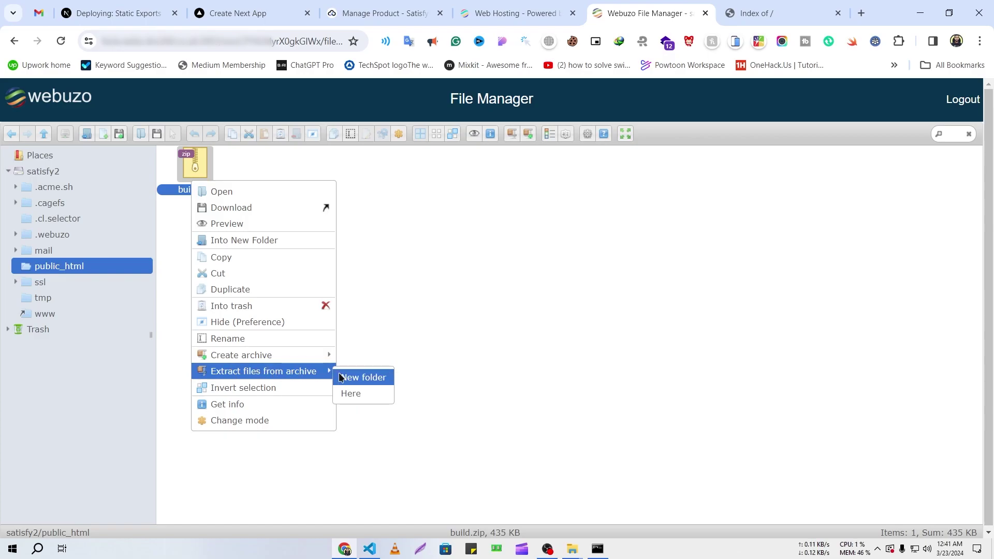
click(353, 394)
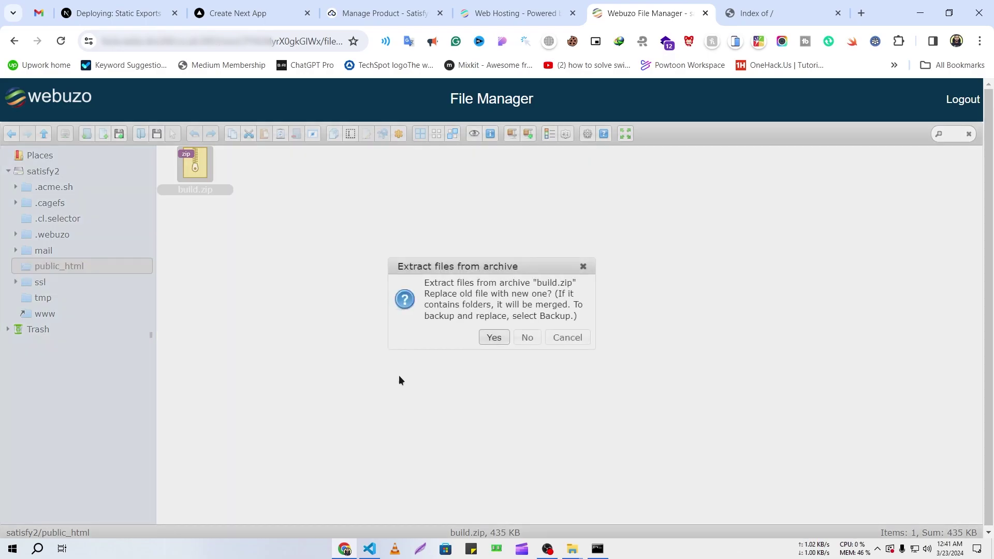
click(494, 337)
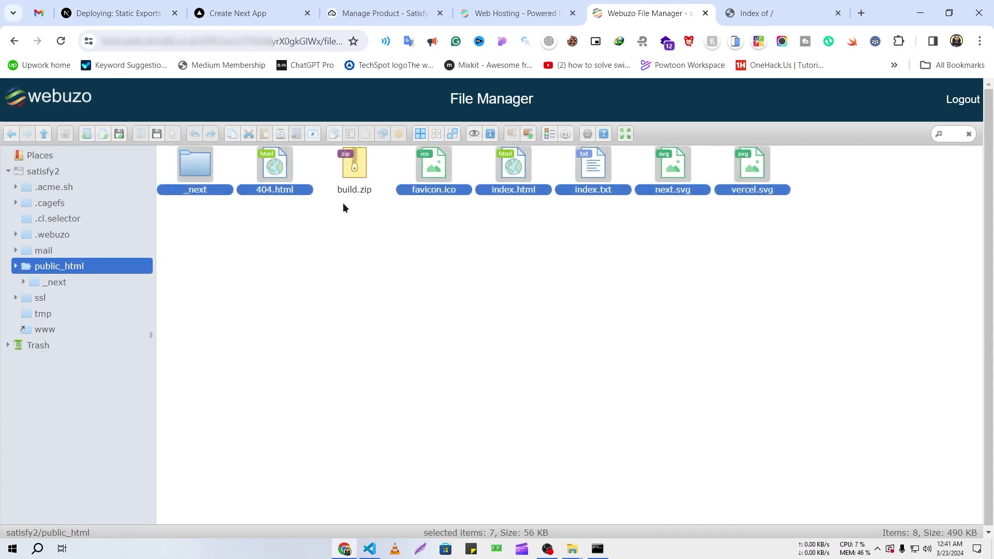
click(756, 13)
key(F5)
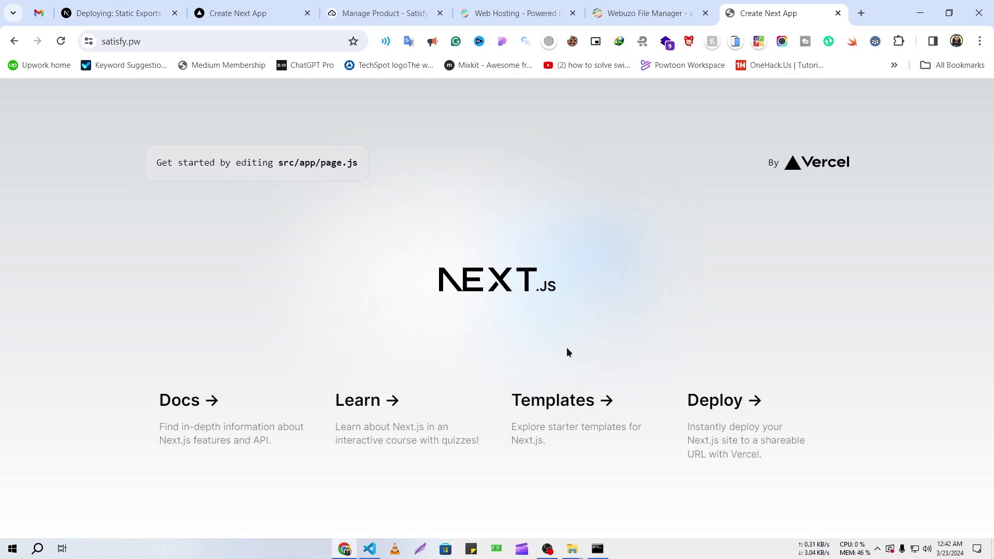
Step: Visit nextjs.satisfy.pw past the certificate warning, get 404 Not Found, and return to satisfy.pw
click(146, 41)
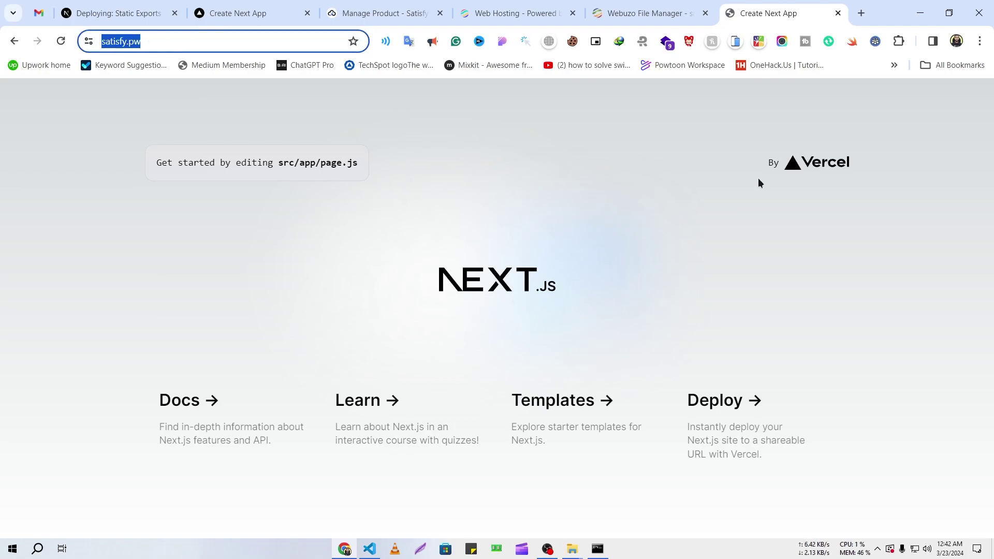
key(Left)
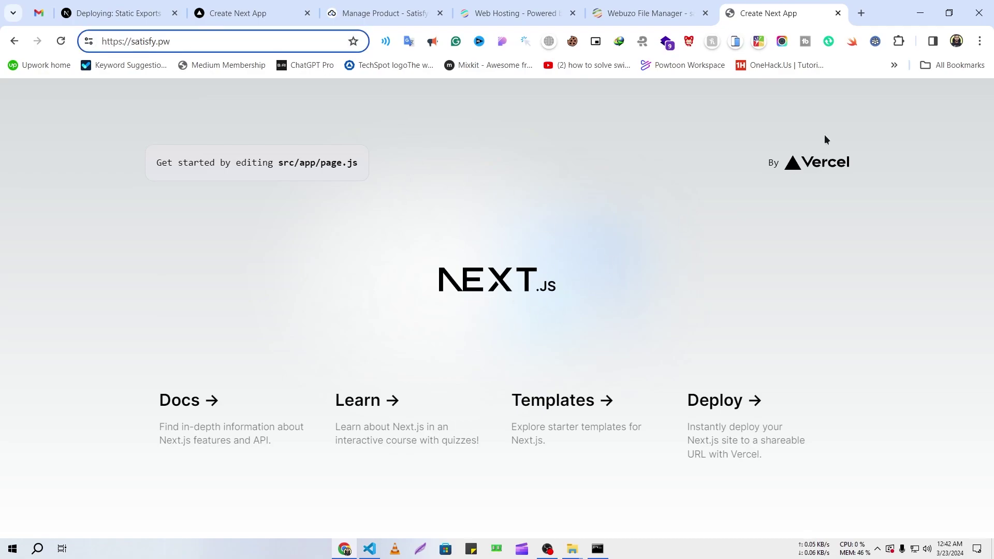
text(nextj)
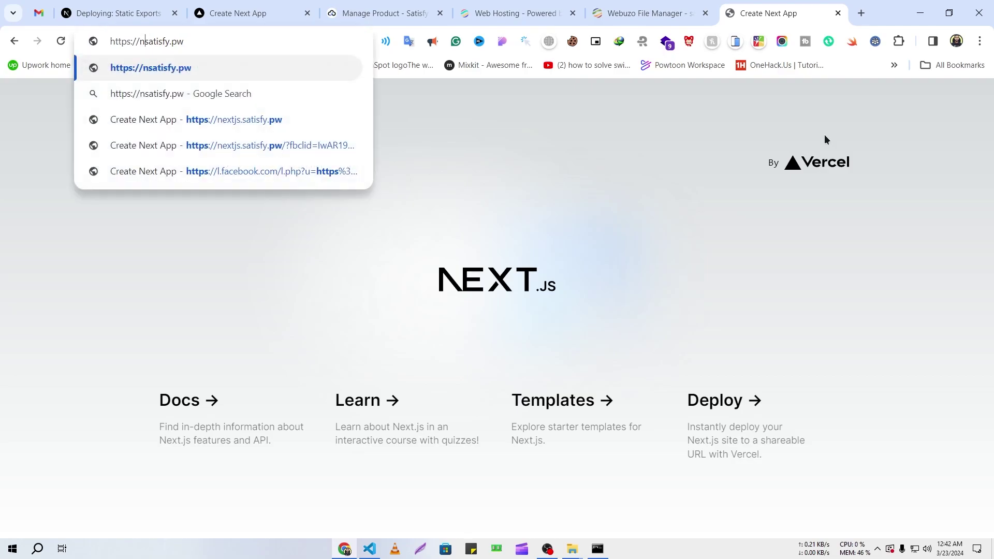
text(s.)
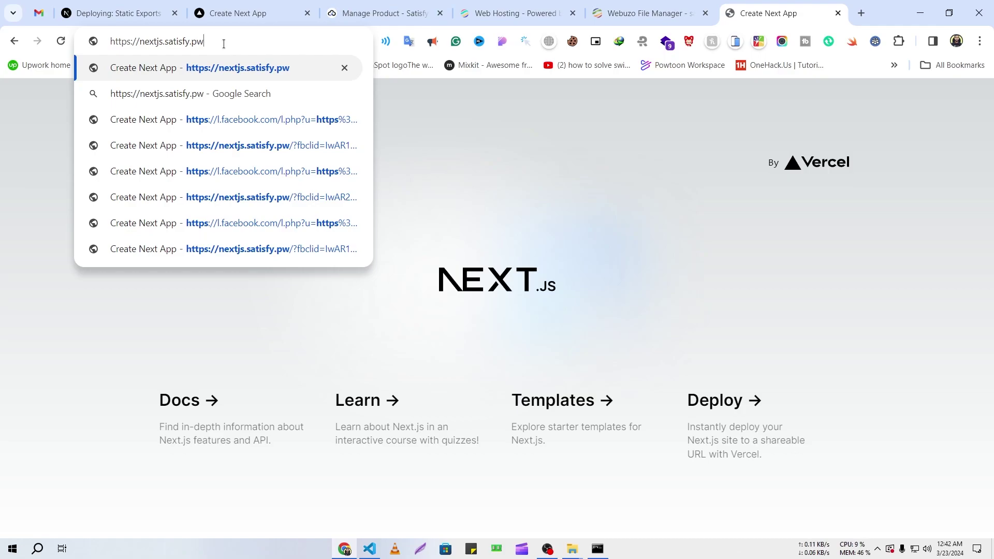
key(Return)
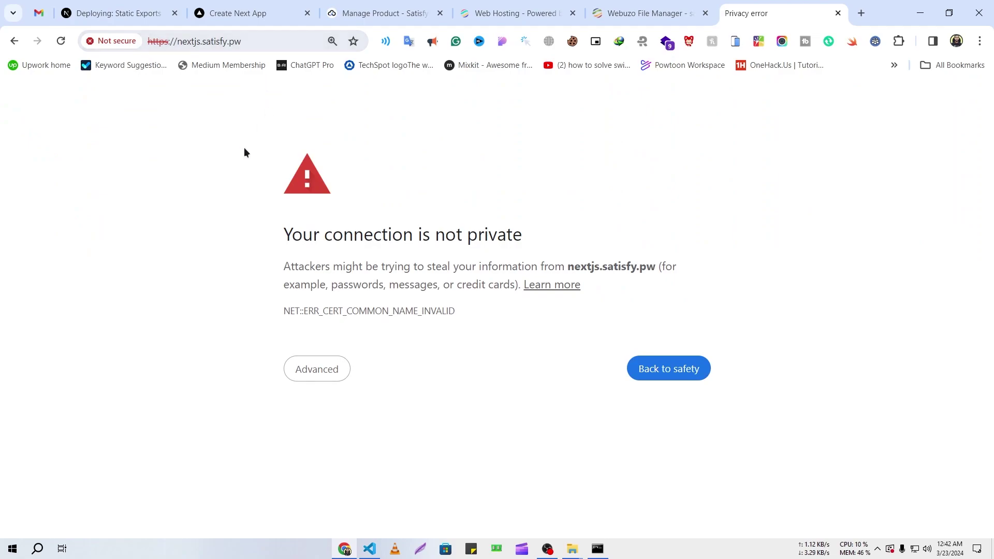
click(303, 363)
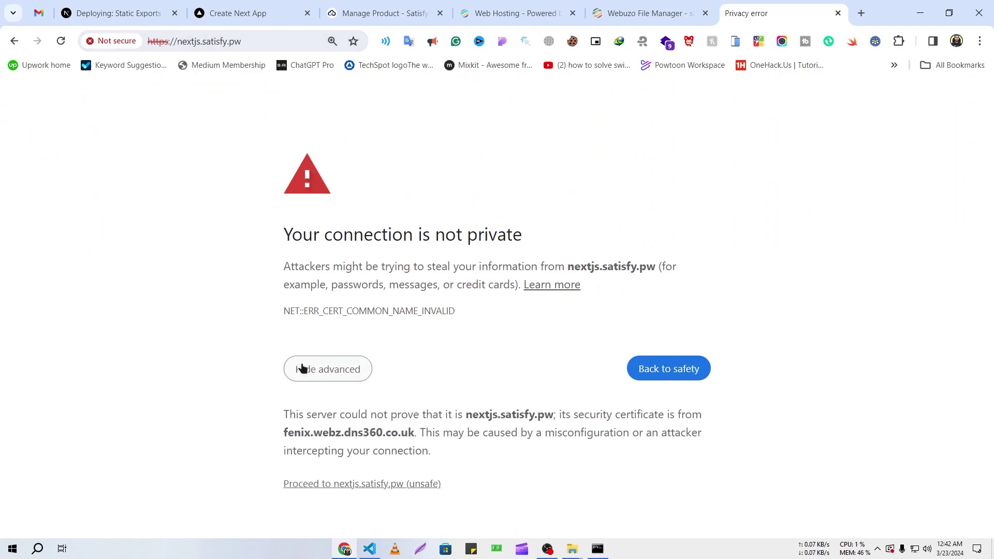
click(328, 489)
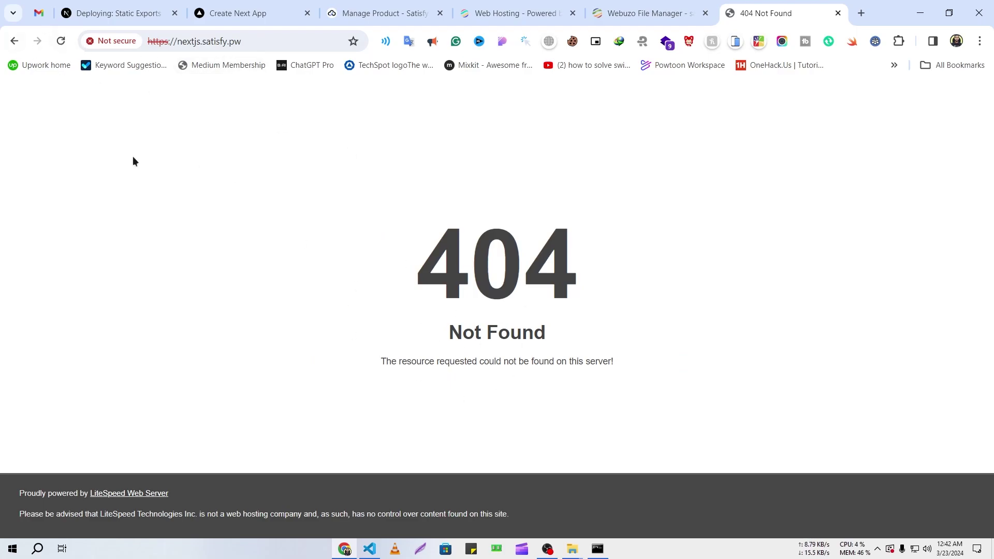
click(14, 43)
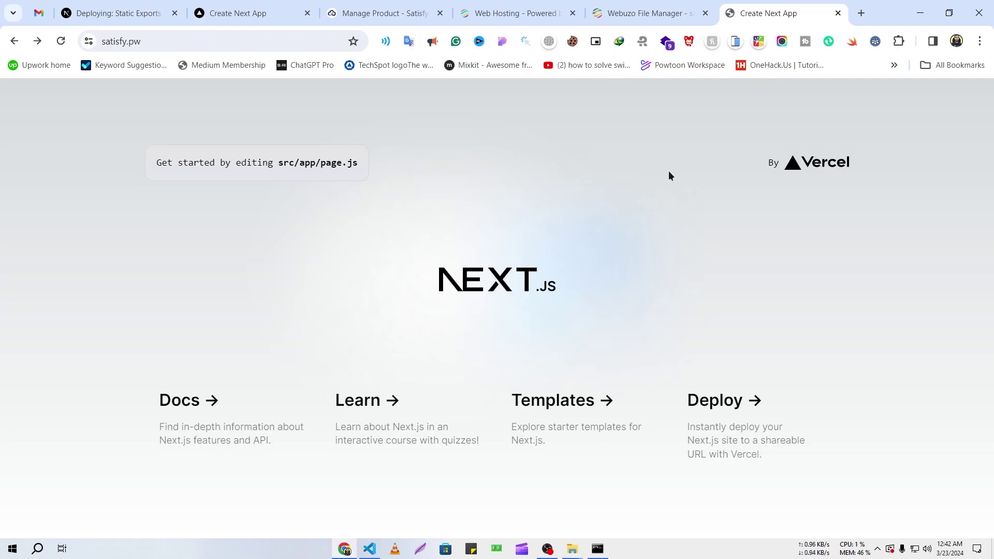
click(608, 5)
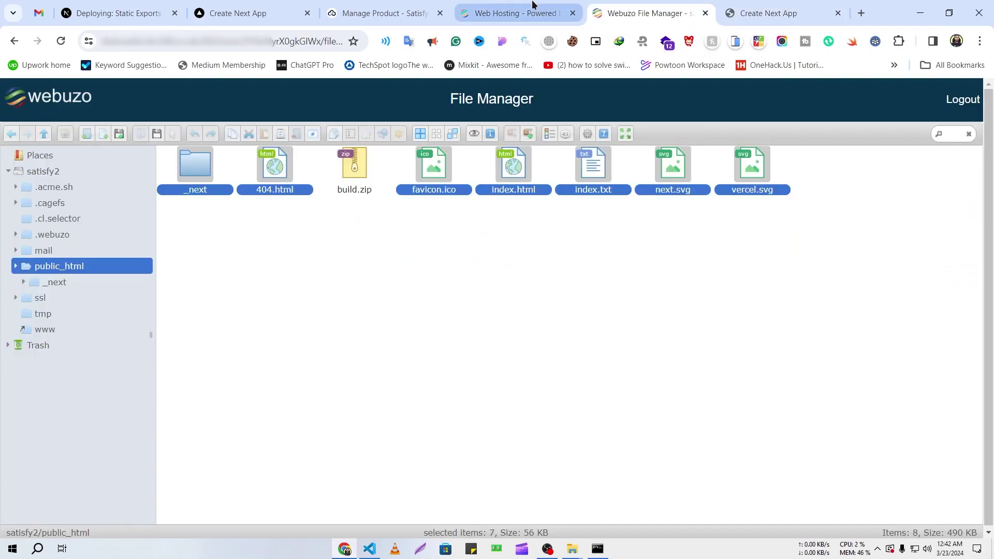
Step: Move build.zip in public_html to the trash
click(352, 182)
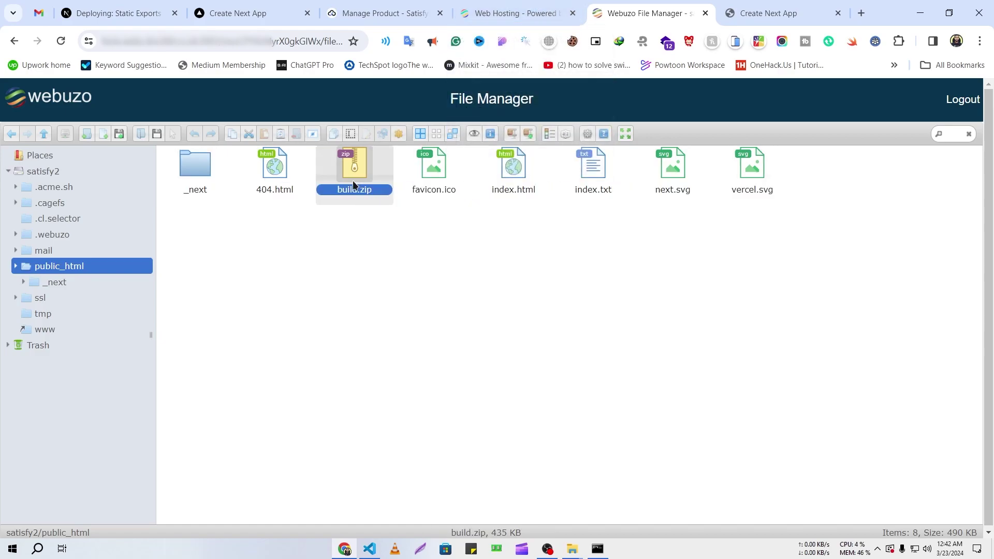
right_click(352, 182)
mouse_move(401, 374)
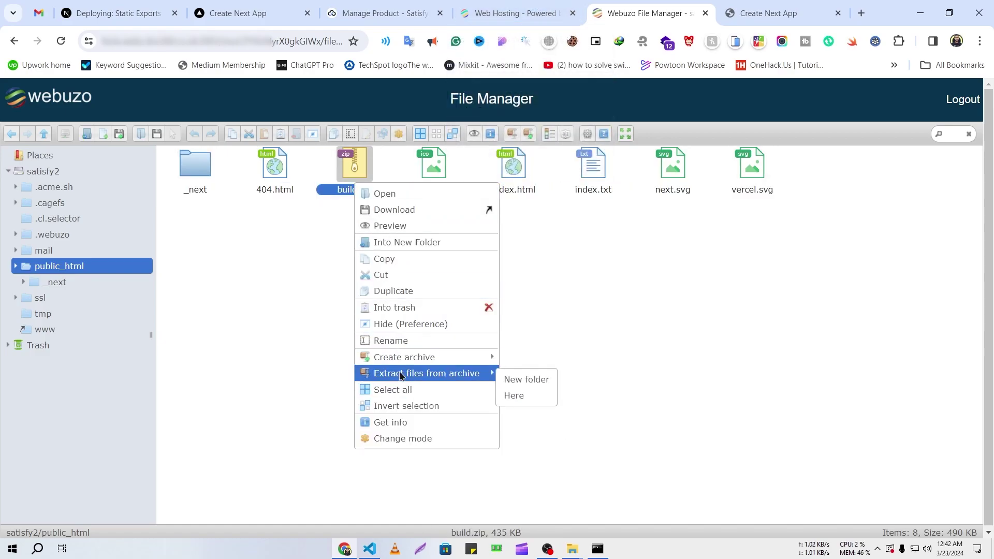
click(400, 310)
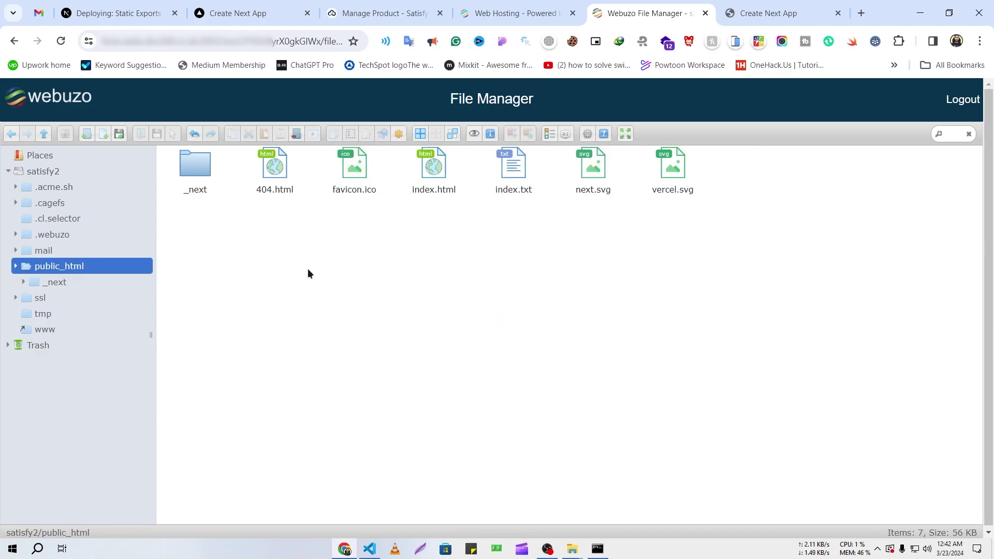
Step: Reload satisfy.pw to confirm the Next.js site still loads and check its technologies
click(775, 7)
key(F5)
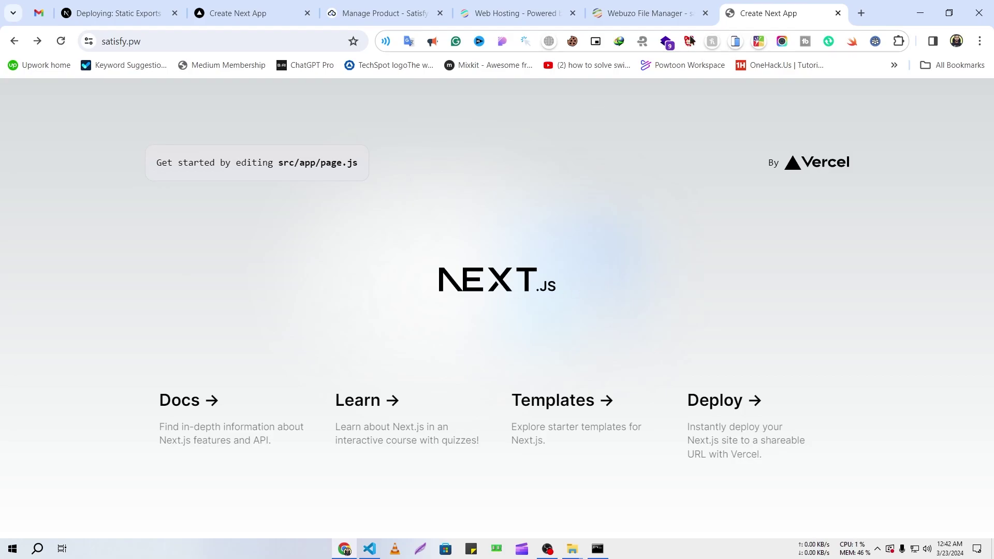
click(664, 41)
click(251, 248)
click(625, 5)
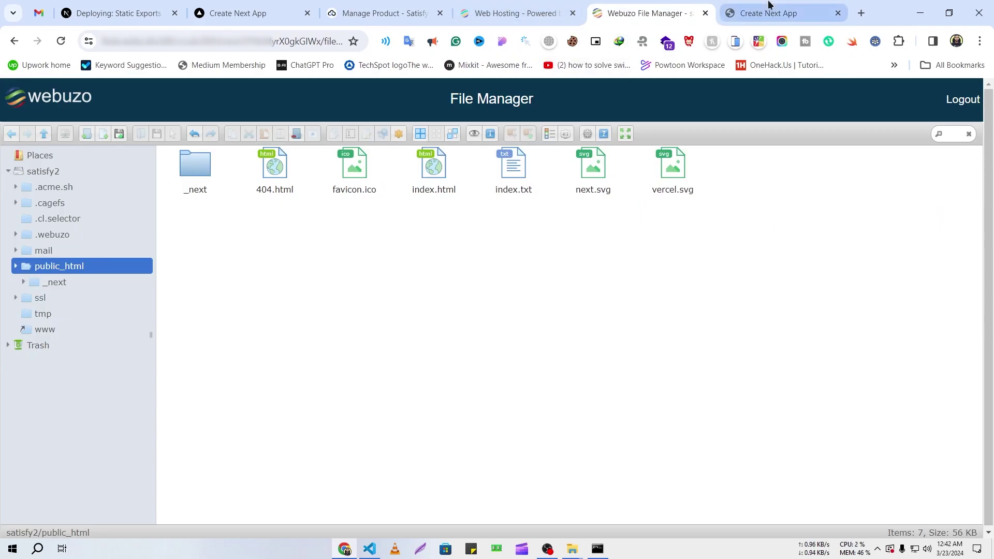
Step: Load nextjs.satisfy.pw in a new tab by editing the copied satisfy.pw address
click(737, 12)
click(201, 41)
key(ctrl+c)
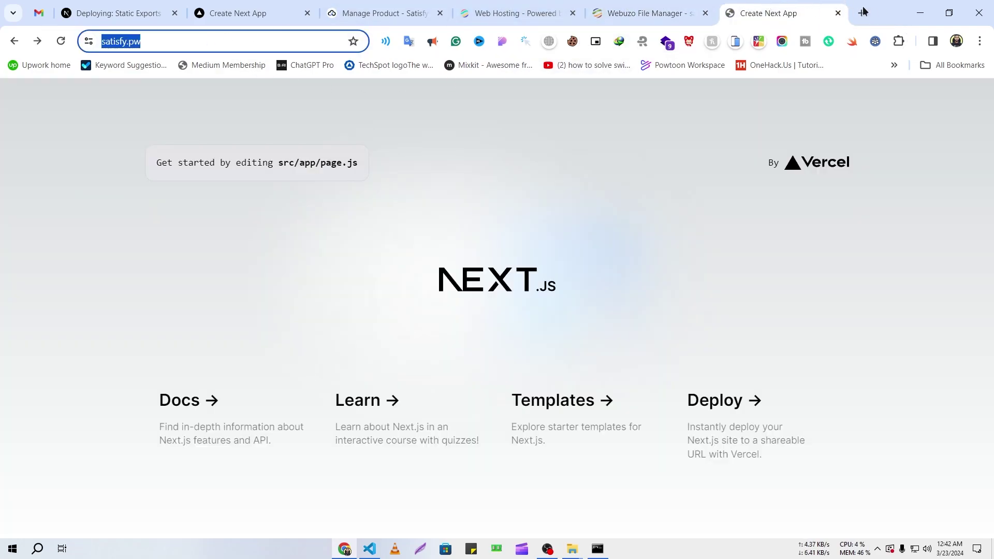
click(862, 13)
key(ctrl+v)
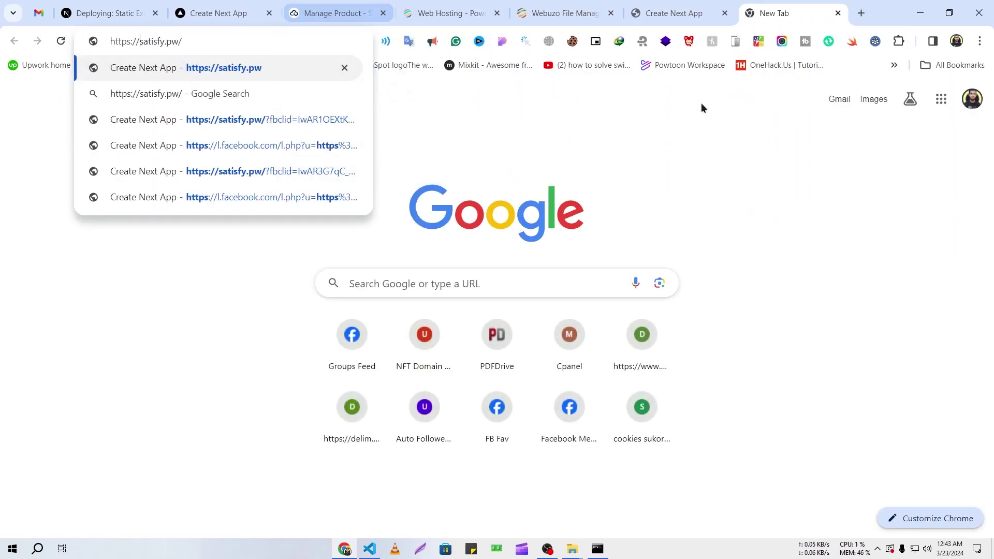
text(ne)
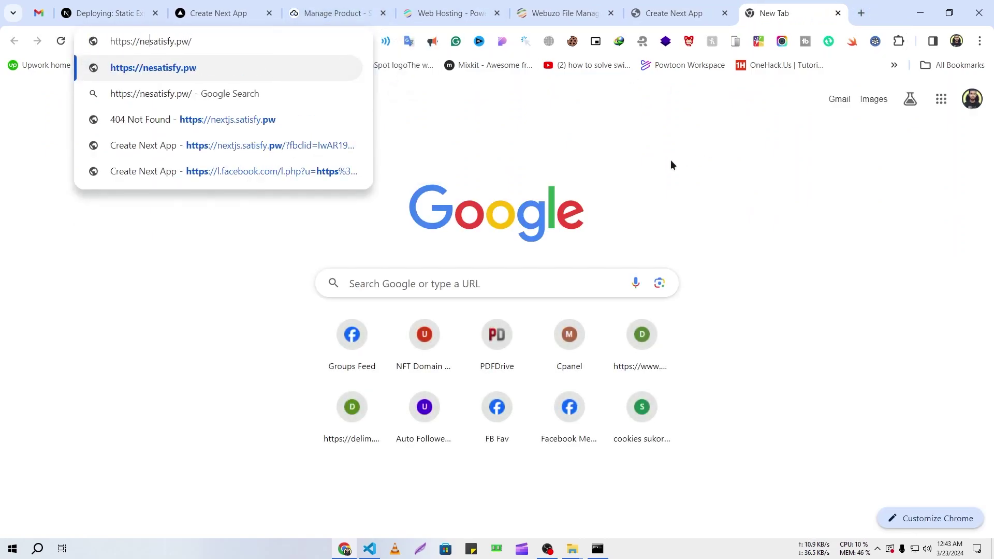
text(xtjs.)
key(Return)
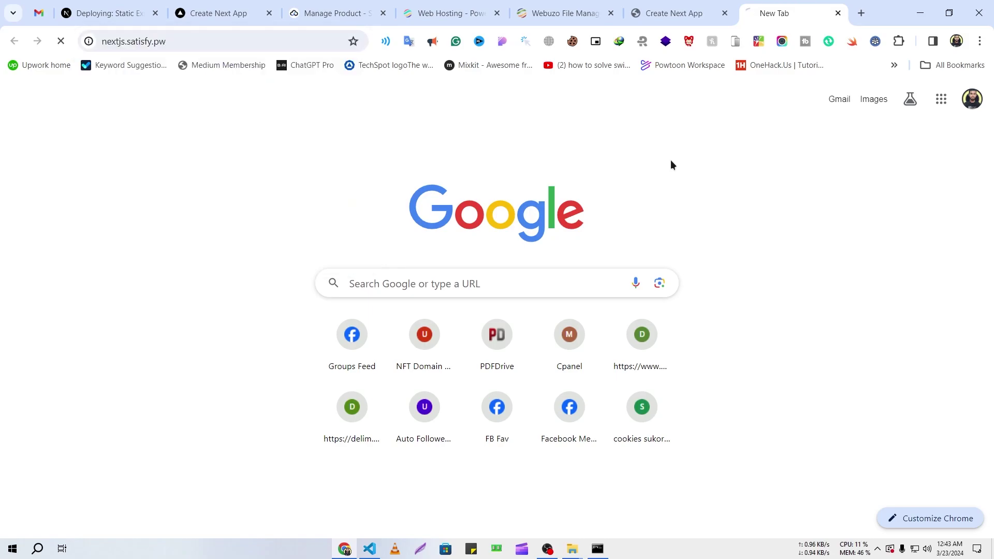
Step: Create the nextjs subdomain of satisfy.pw under Domain > Subdomains, keeping Let's Encrypt enabled
key(ctrl+5)
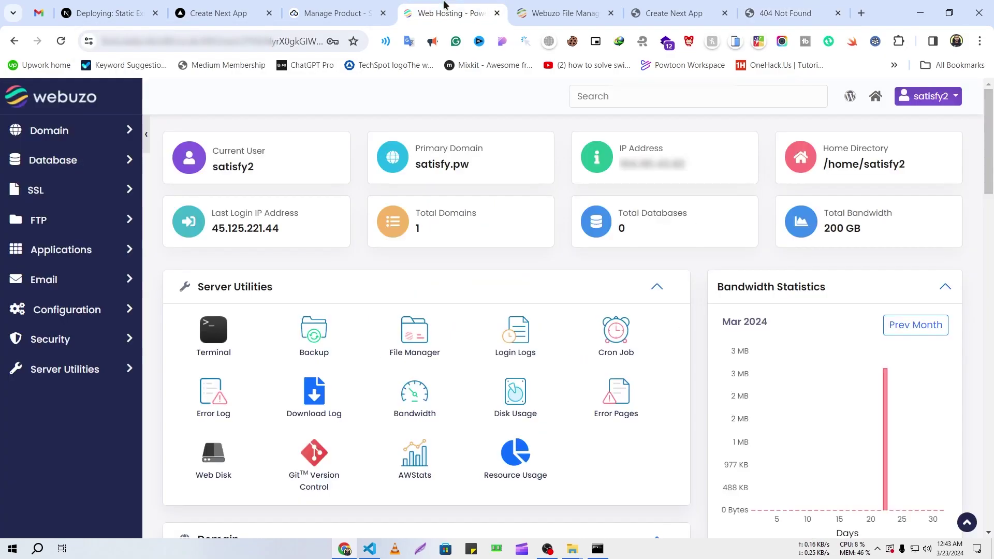
drag(991, 162, 991, 224)
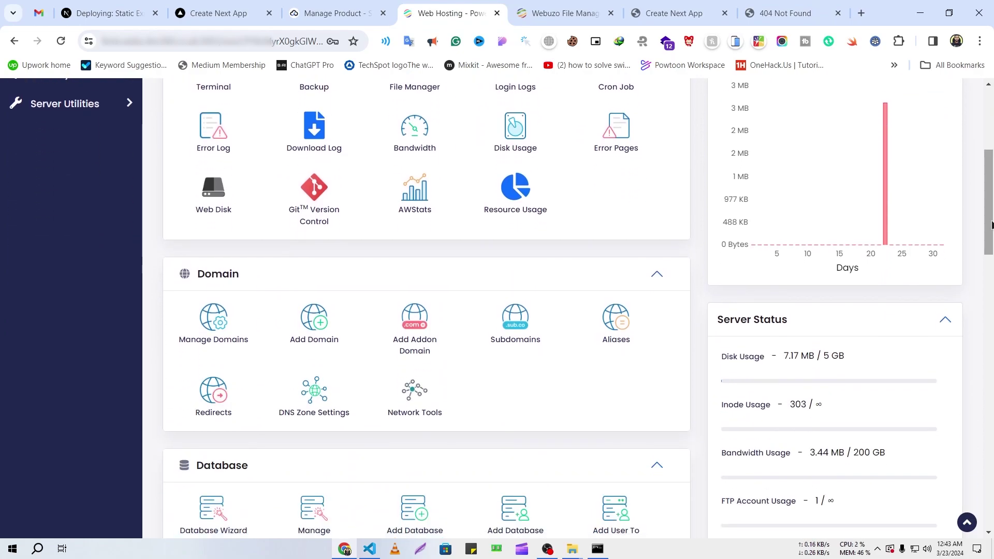
click(511, 330)
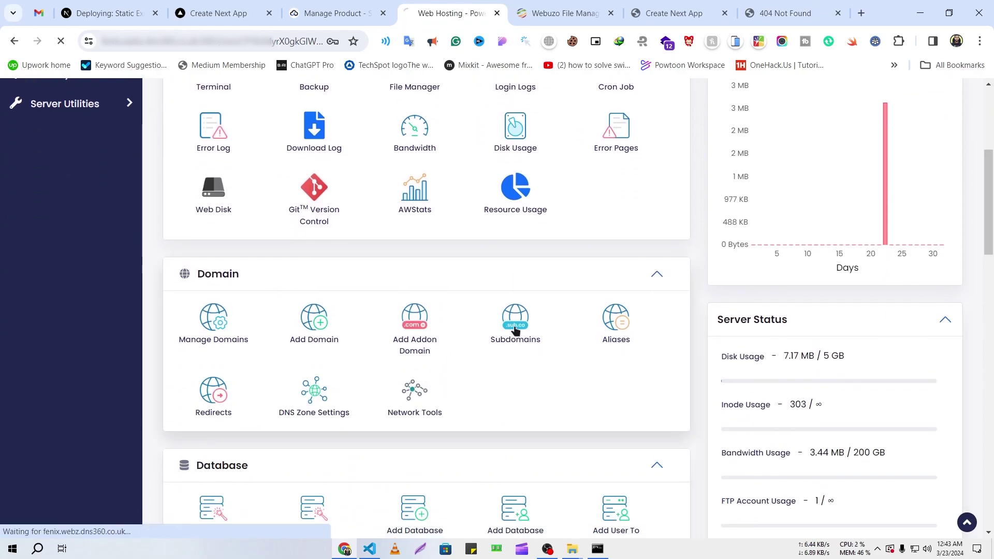
click(402, 313)
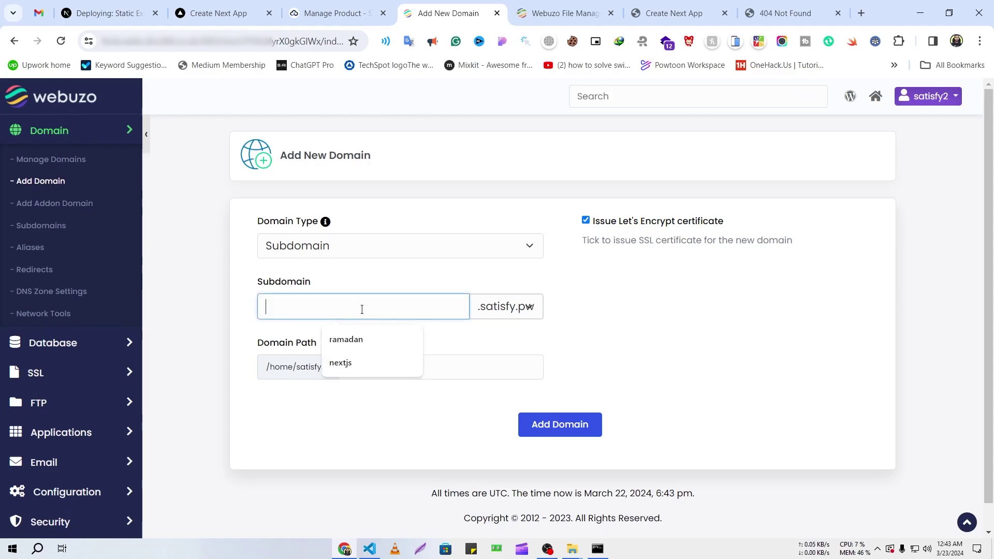
key(Down)
key(Down)
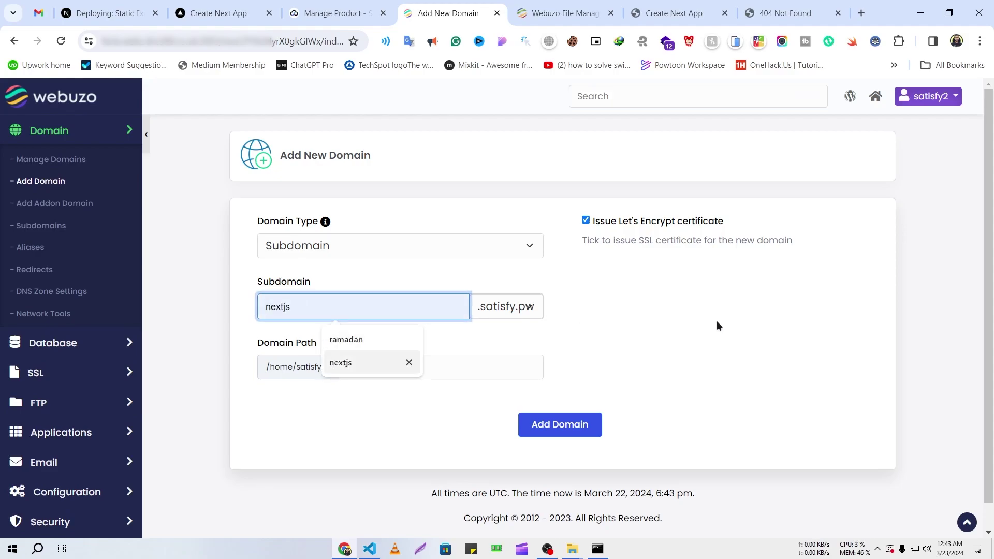
key(Return)
click(553, 430)
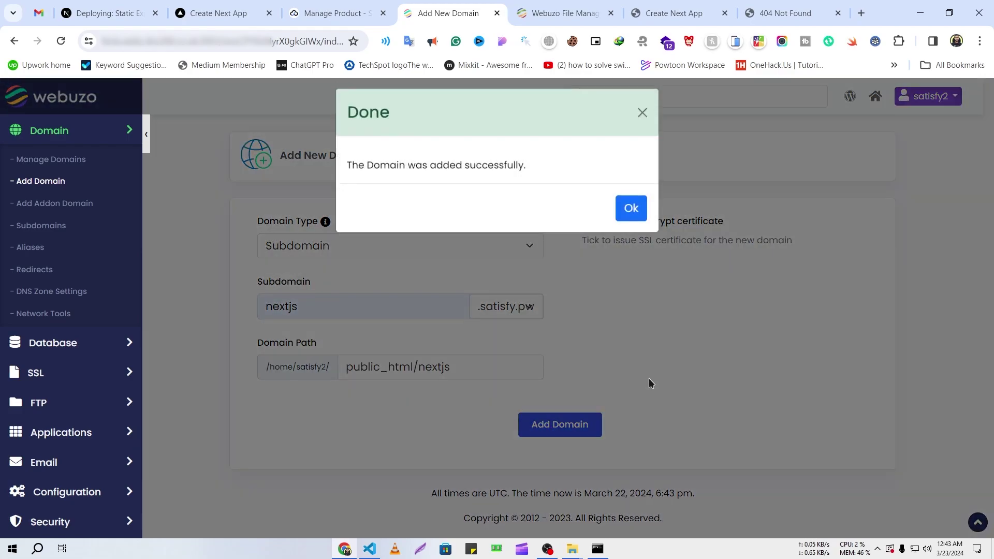
click(630, 208)
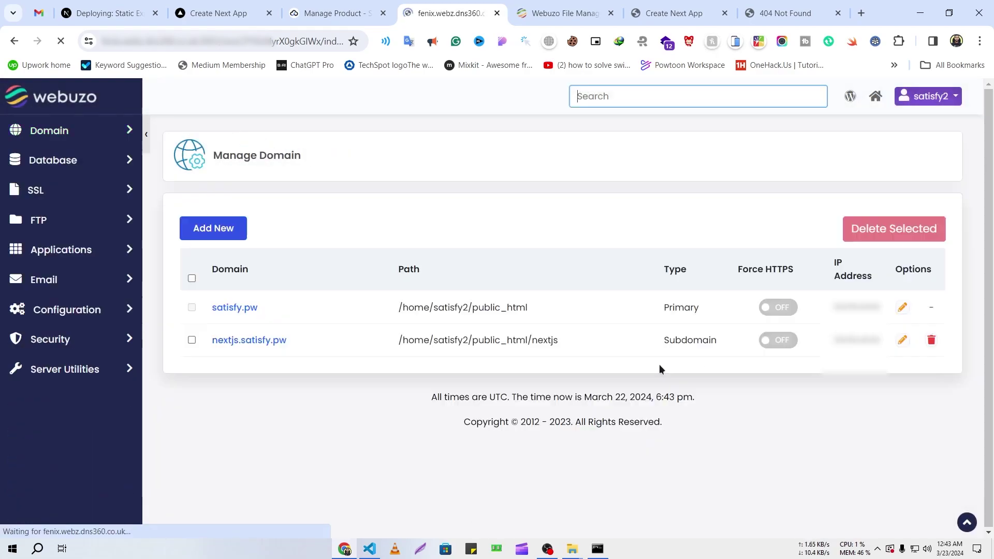
Step: Compare nextjs.satisfy.pw, now an empty Index of / listing, with the satisfy.pw page
click(275, 340)
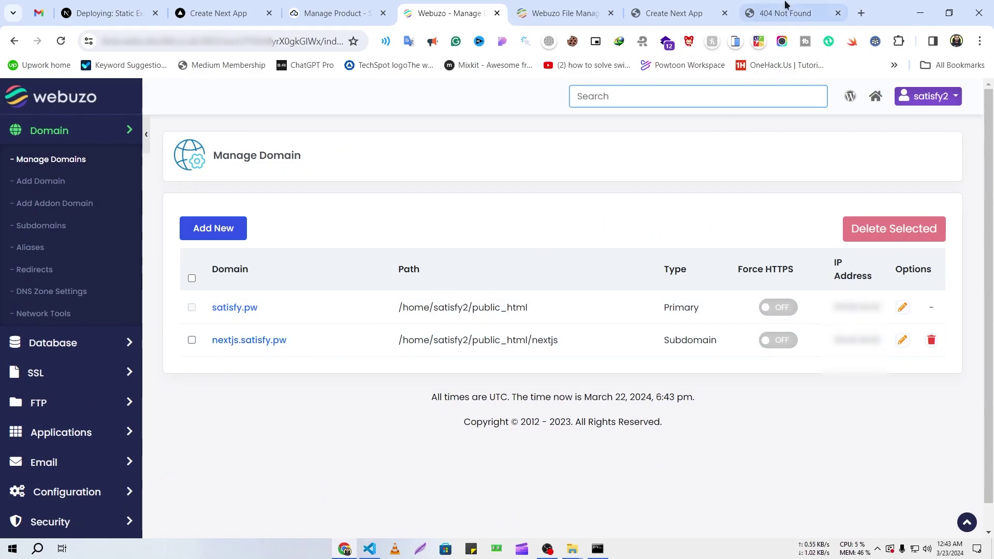
click(782, 10)
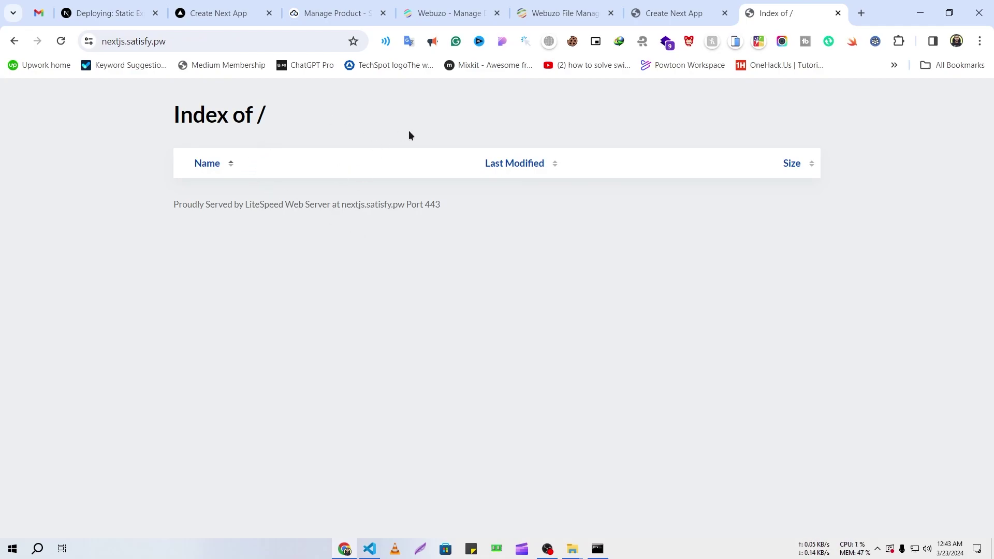
click(674, 6)
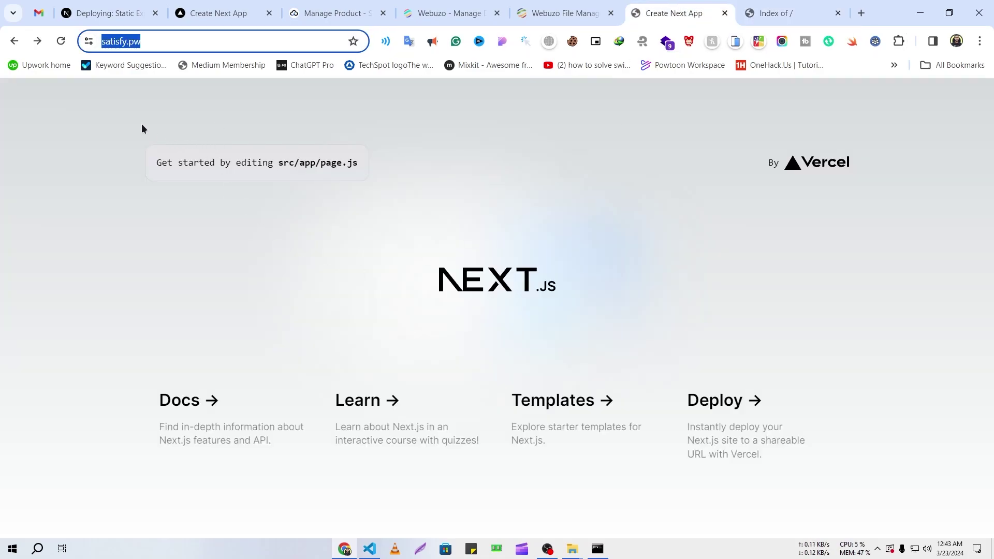
click(148, 41)
click(611, 132)
key(ctrl+Tab)
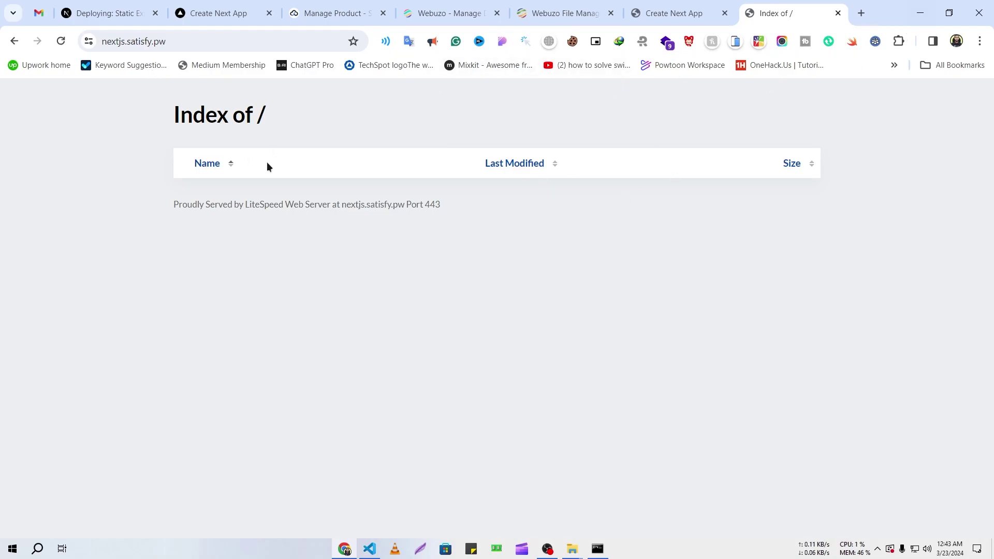
click(647, 12)
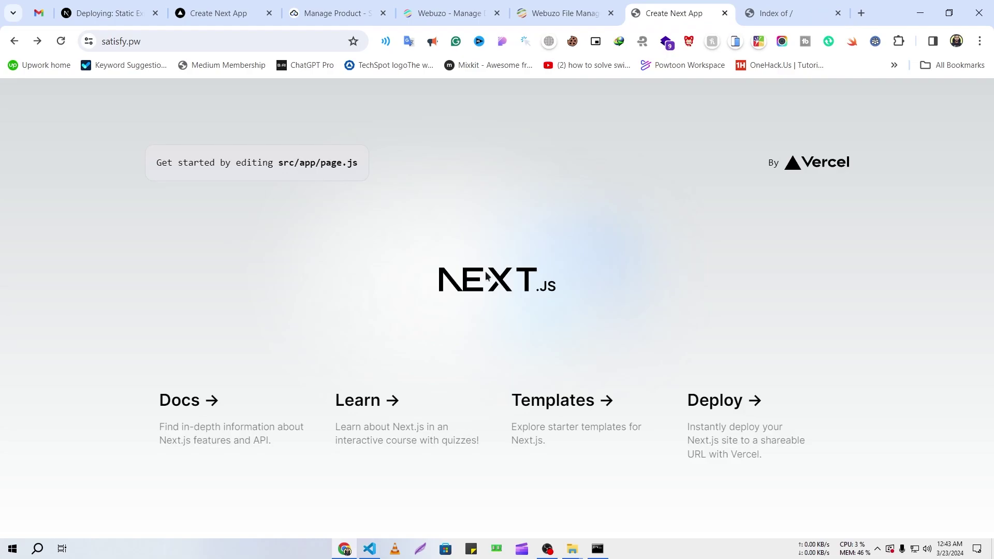
key(ctrl+Tab)
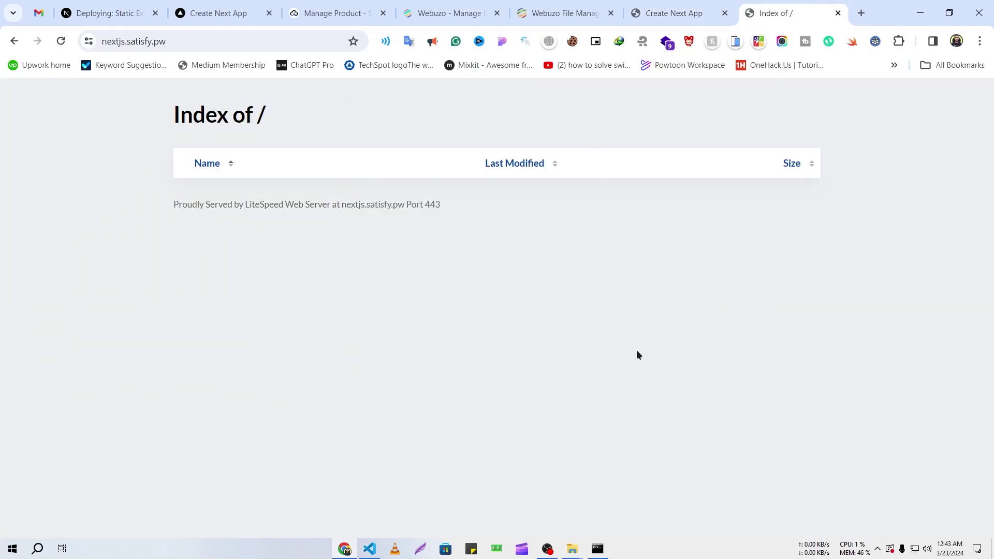
click(575, 553)
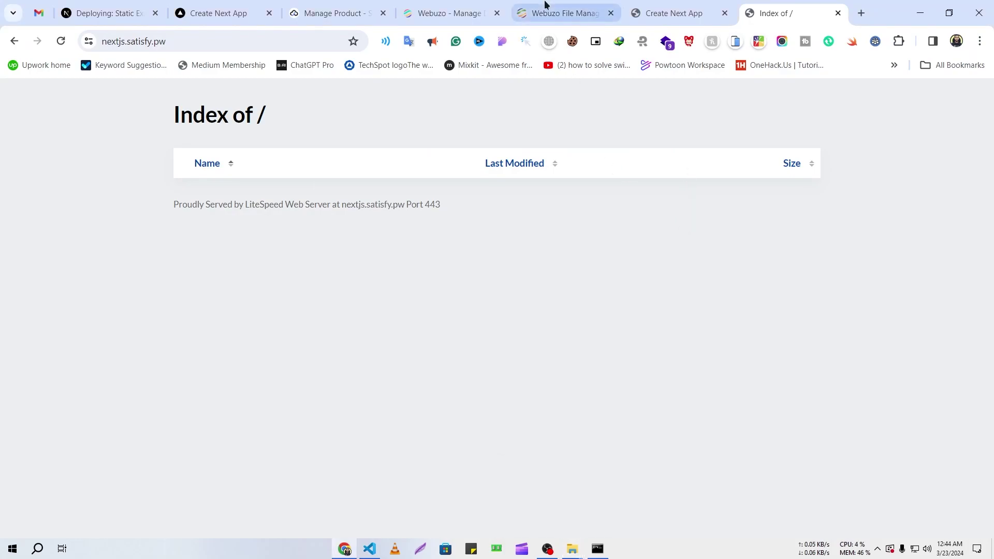
Step: Check in Manage Domain that nextjs.satisfy.pw points to /home/satisfy2/public_html/nextjs
click(522, 6)
key(ctrl+shift+Tab)
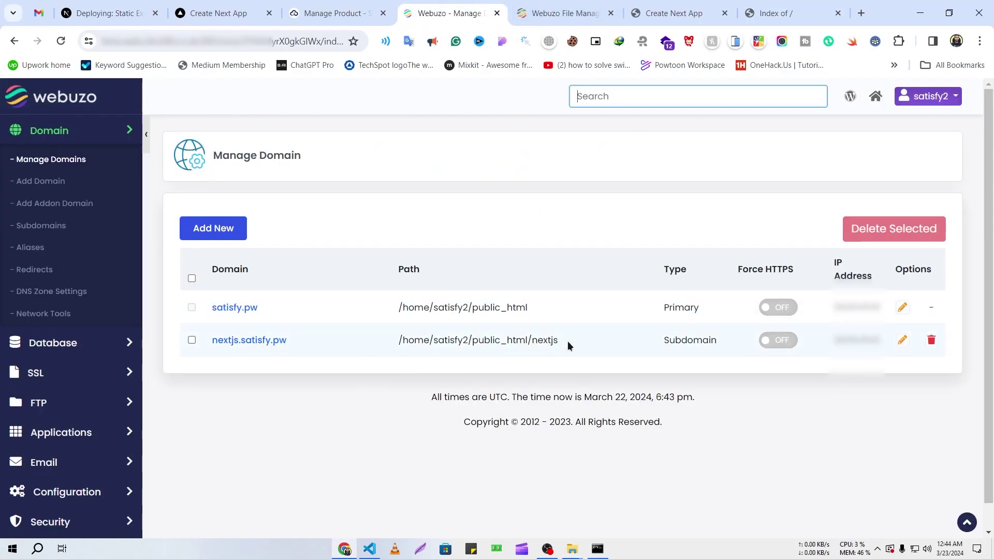
drag(568, 343, 416, 345)
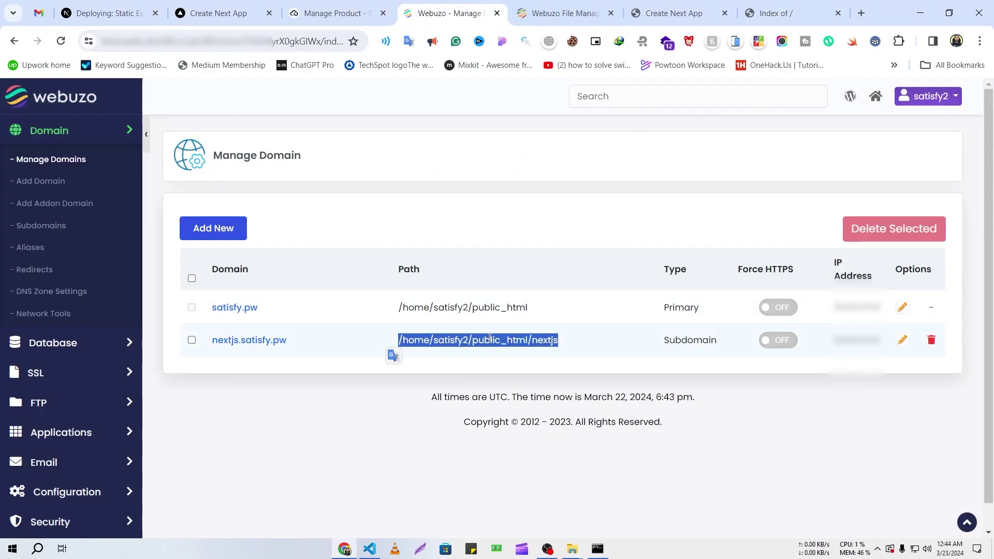
click(549, 341)
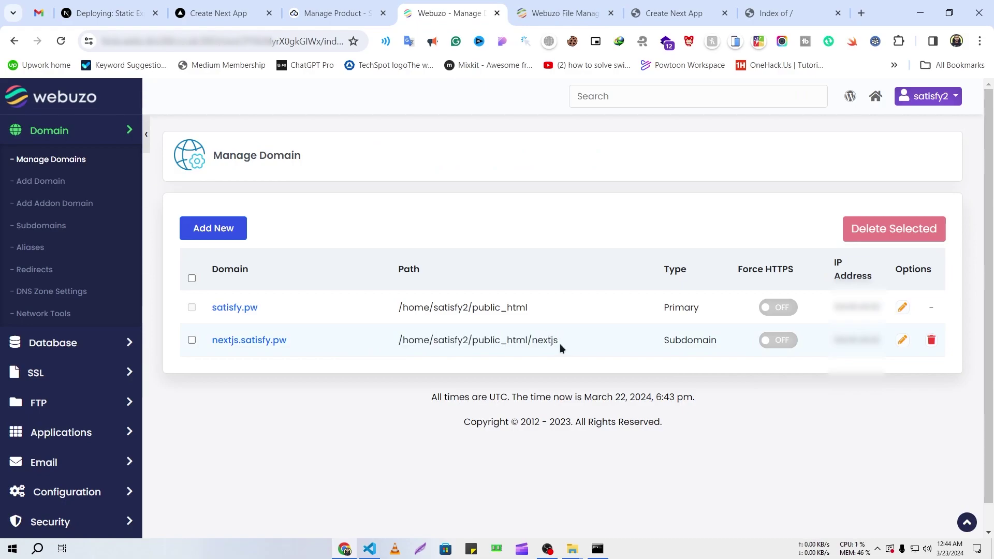
Step: Reload the File Manager, expand public_html and open the empty nextjs folder
click(570, 9)
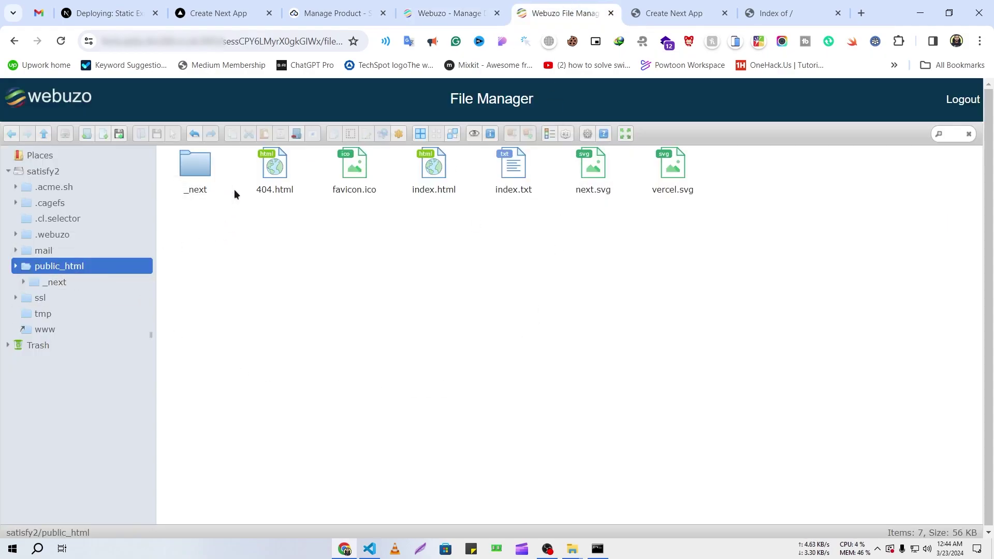
key(F5)
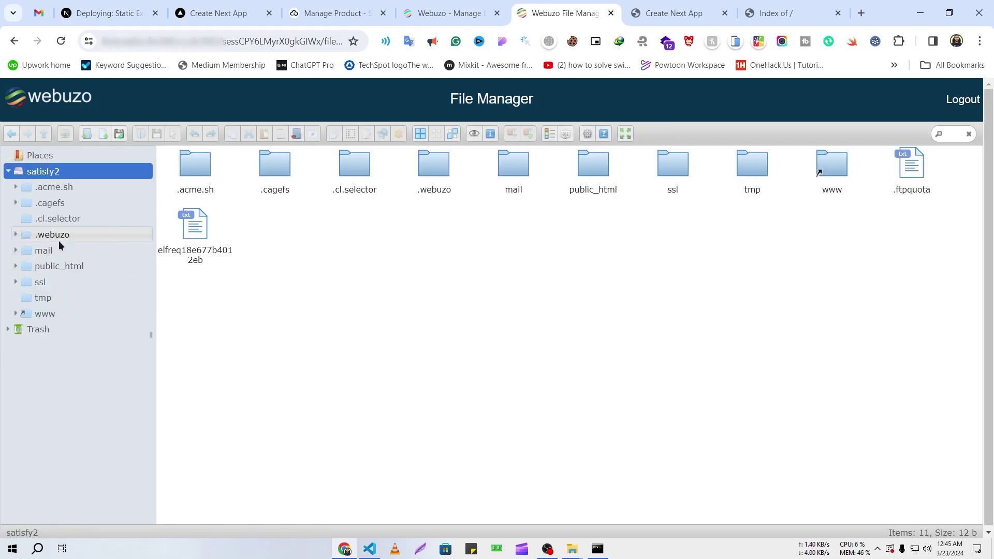
click(56, 266)
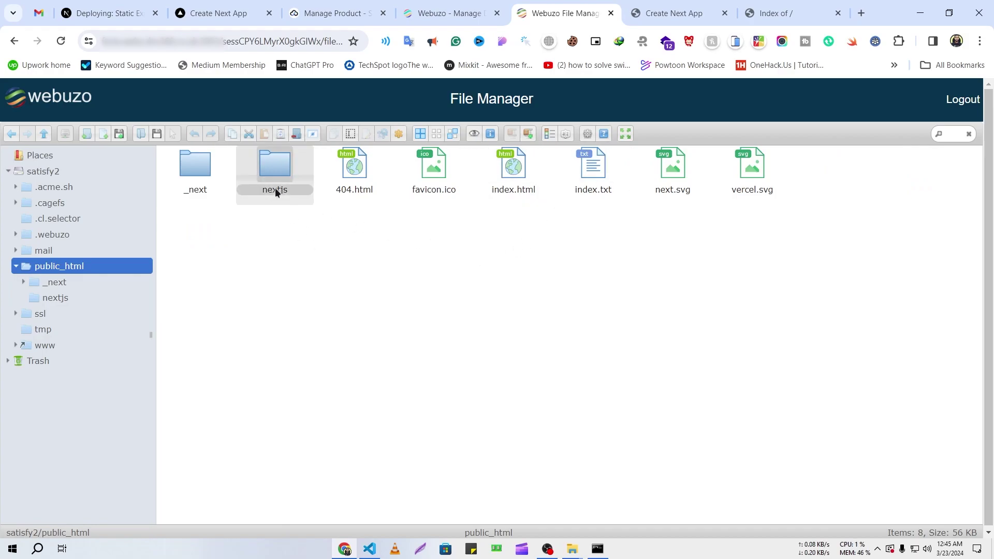
click(423, 5)
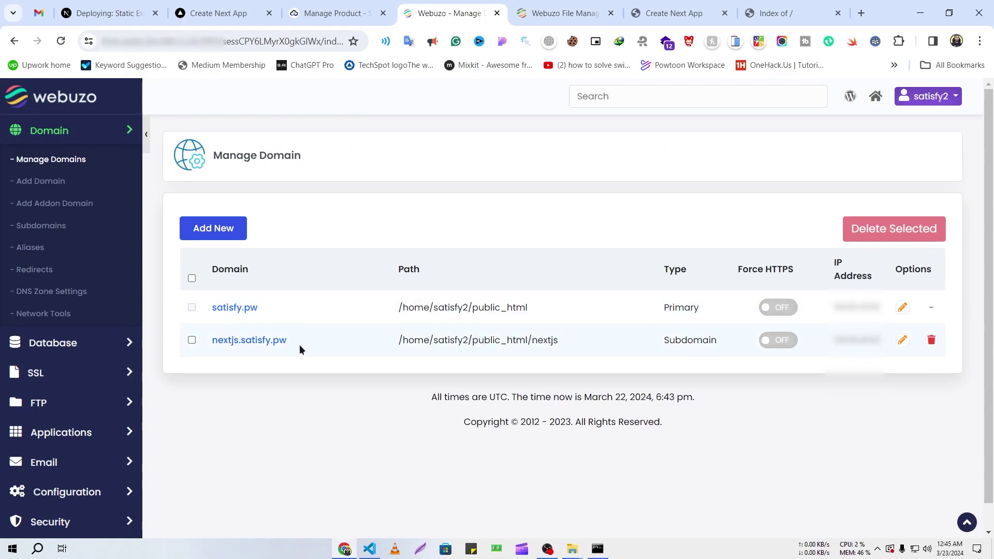
click(564, 13)
double_click(275, 165)
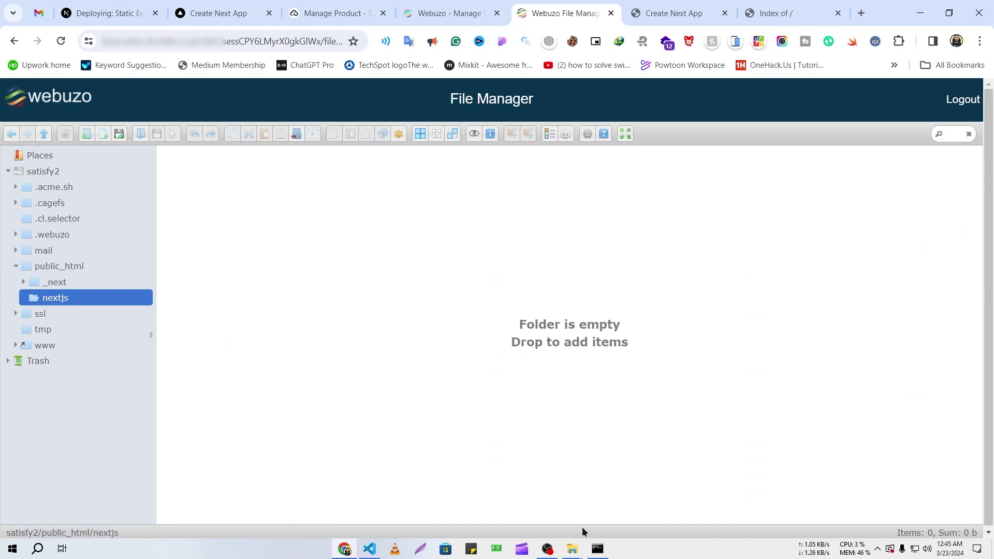
Step: Upload build.zip from the local out folder into nextjs and confirm it on the subdomain listing
mouse_move(572, 549)
click(610, 507)
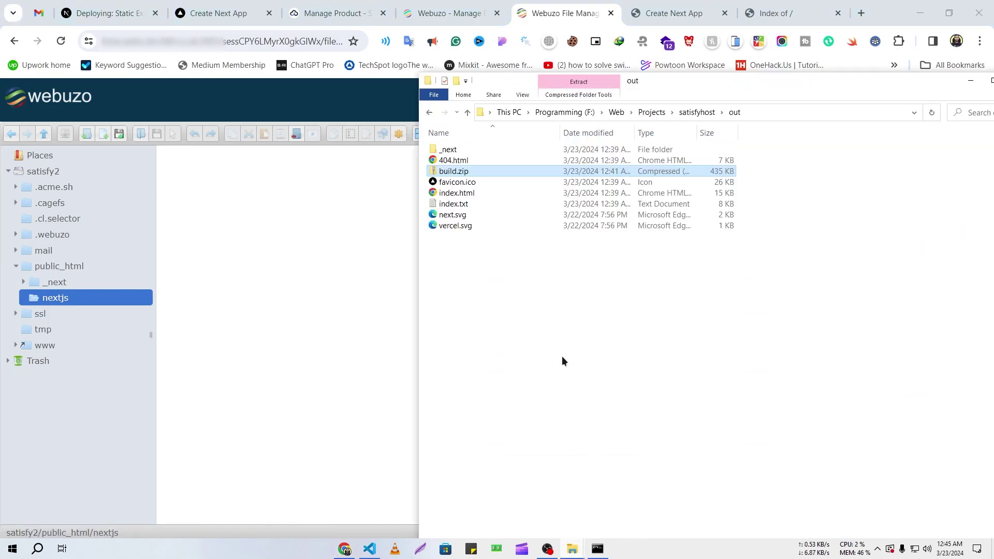
drag(455, 171, 310, 261)
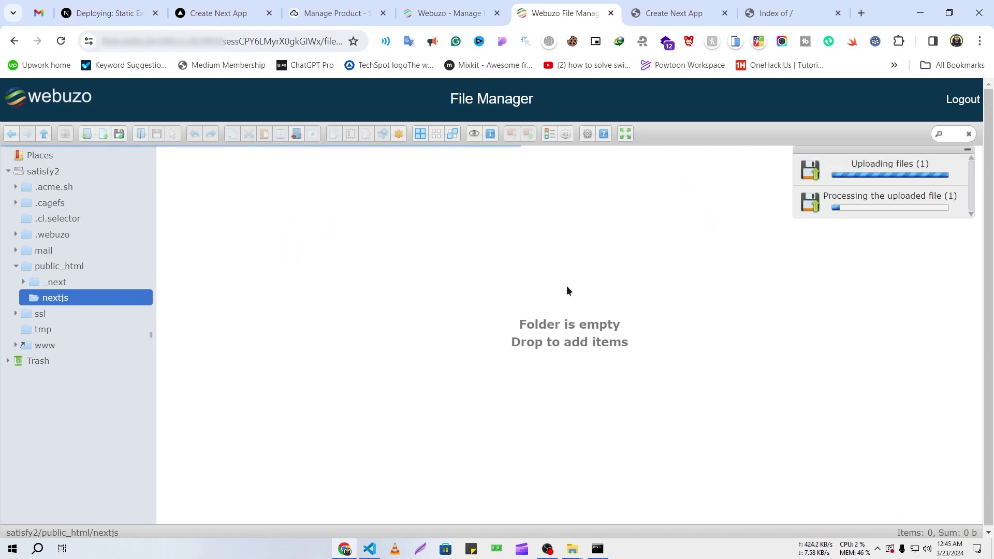
click(760, 6)
click(60, 41)
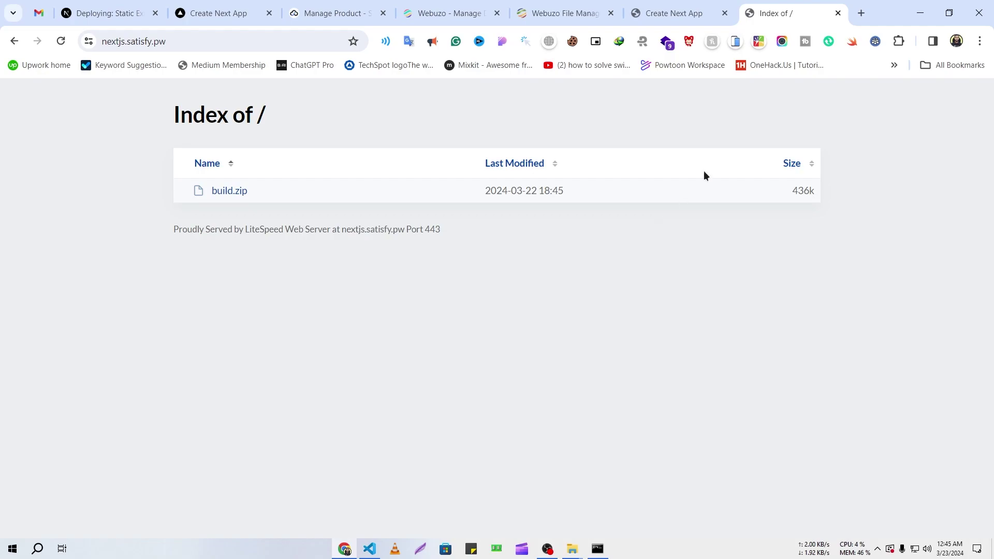
click(556, 7)
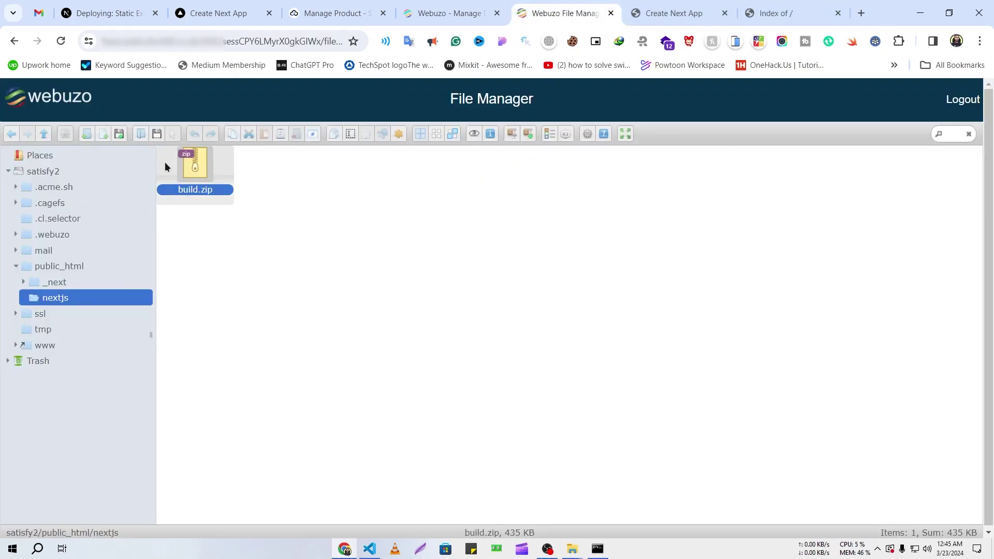
Step: Extract build.zip here in the nextjs folder
right_click(192, 159)
mouse_move(266, 354)
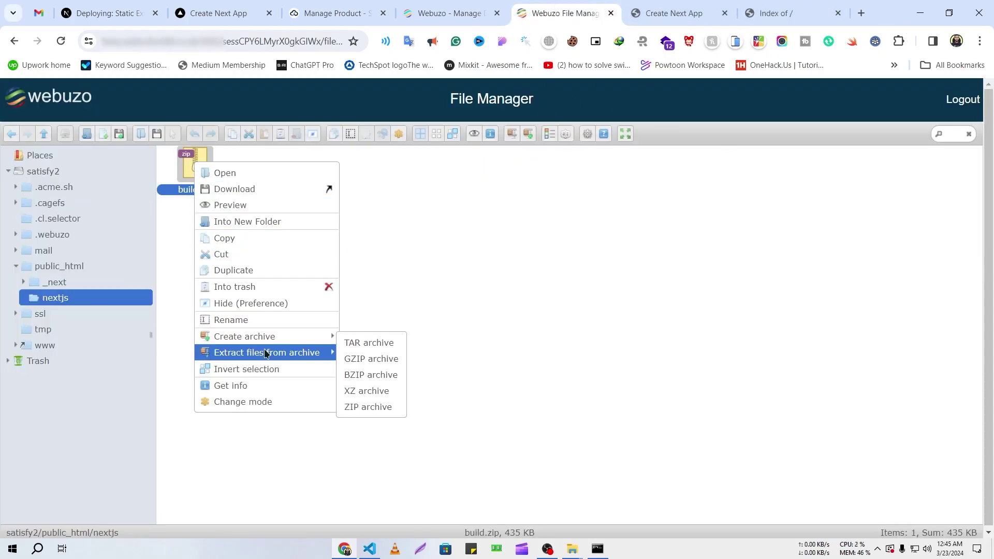
click(355, 374)
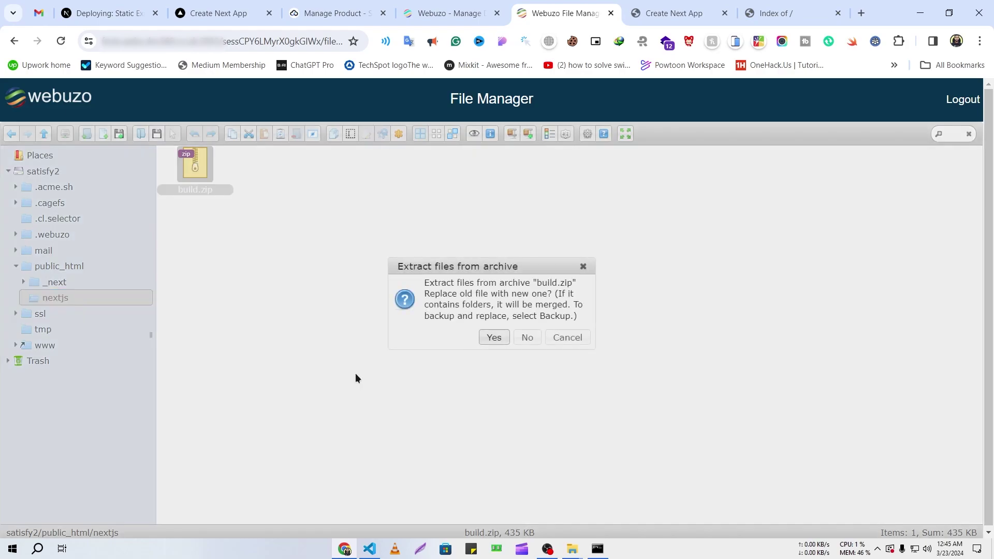
click(494, 338)
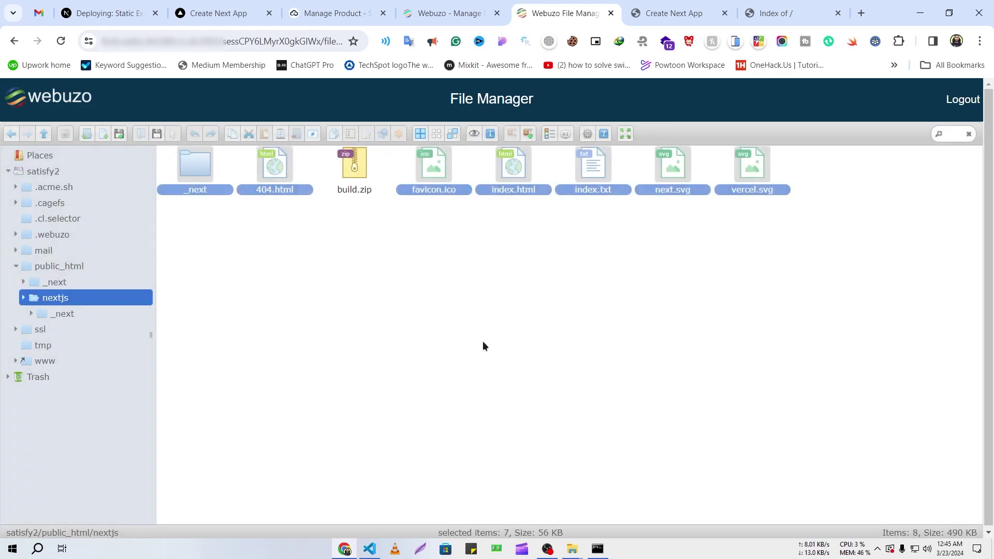
Step: Reload nextjs.satisfy.pw to confirm it now serves the Next.js starter page, checking its full URL
click(771, 13)
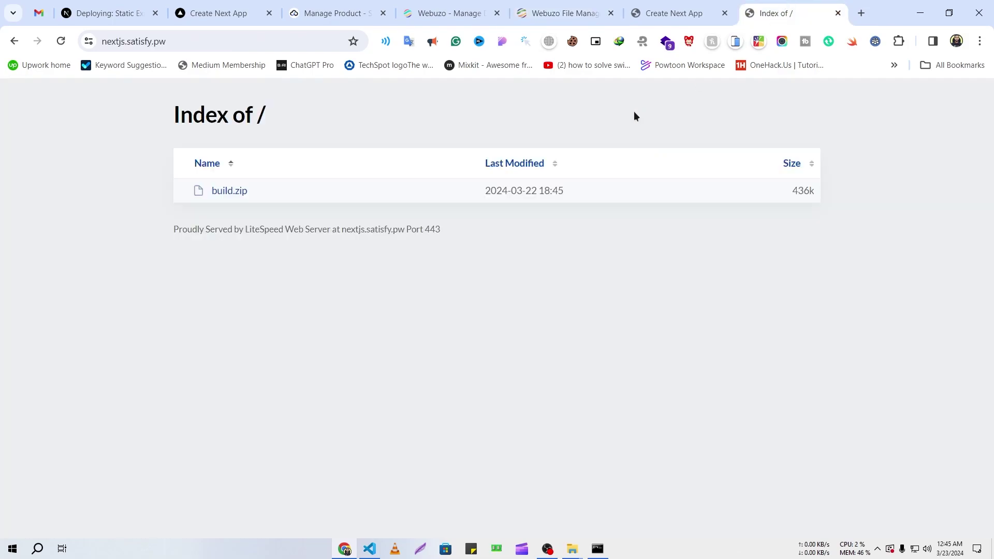
click(62, 46)
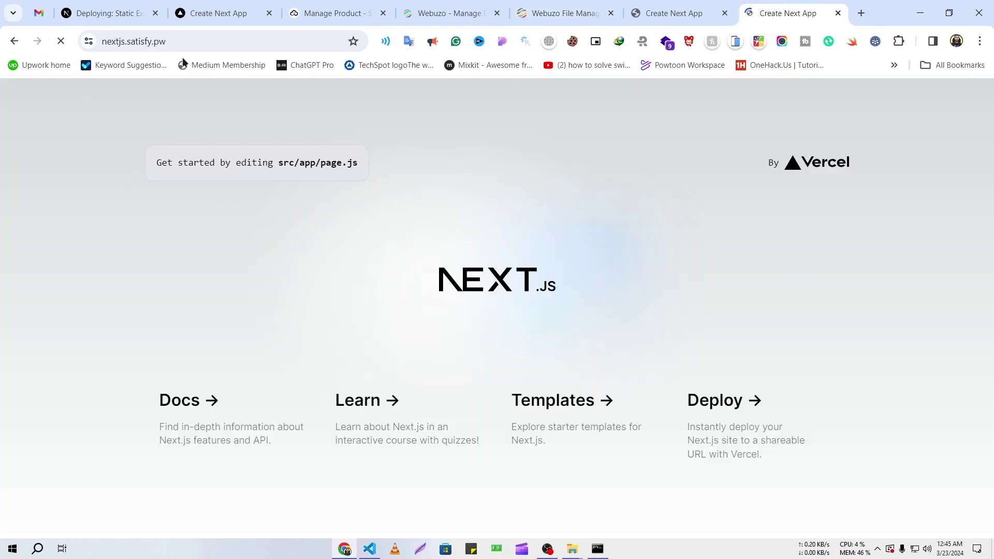
click(162, 43)
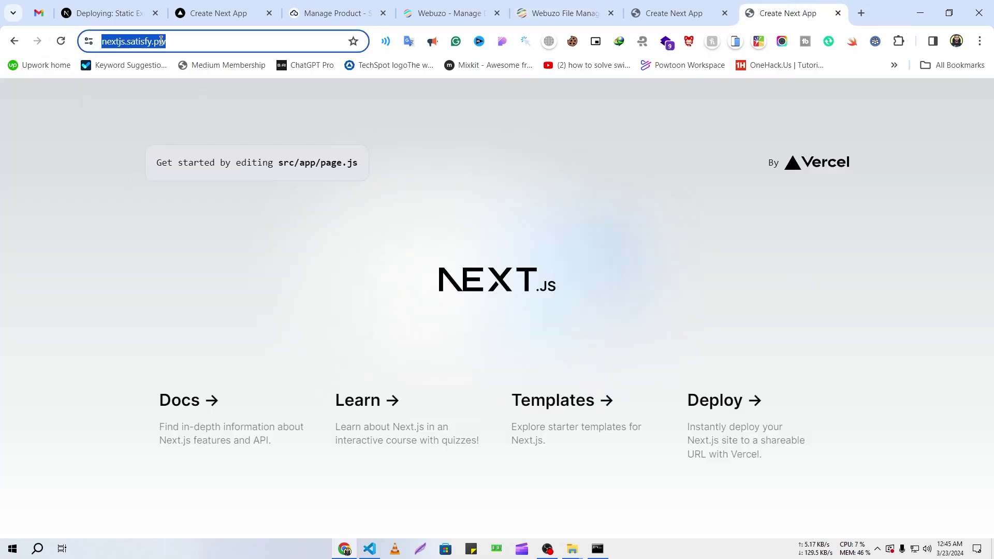
click(212, 43)
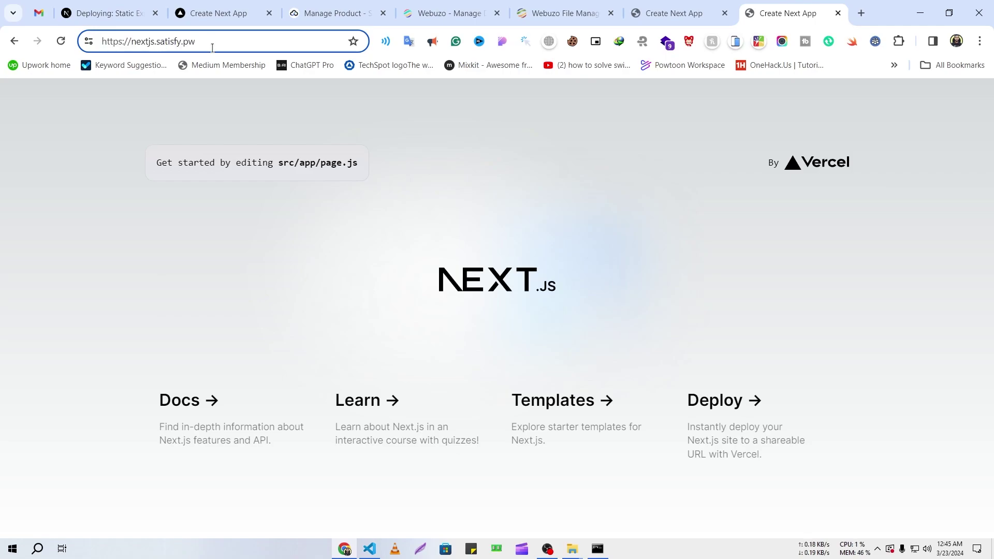
Step: Compare the satisfy.pw site and the extracted files against the nextjs.satisfy.pw subdomain
click(691, 8)
click(154, 43)
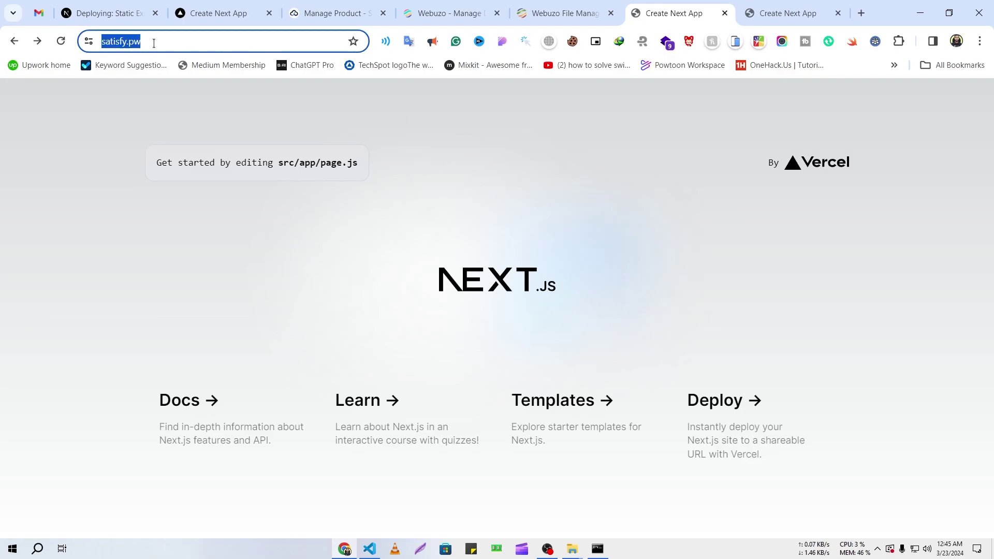
click(564, 13)
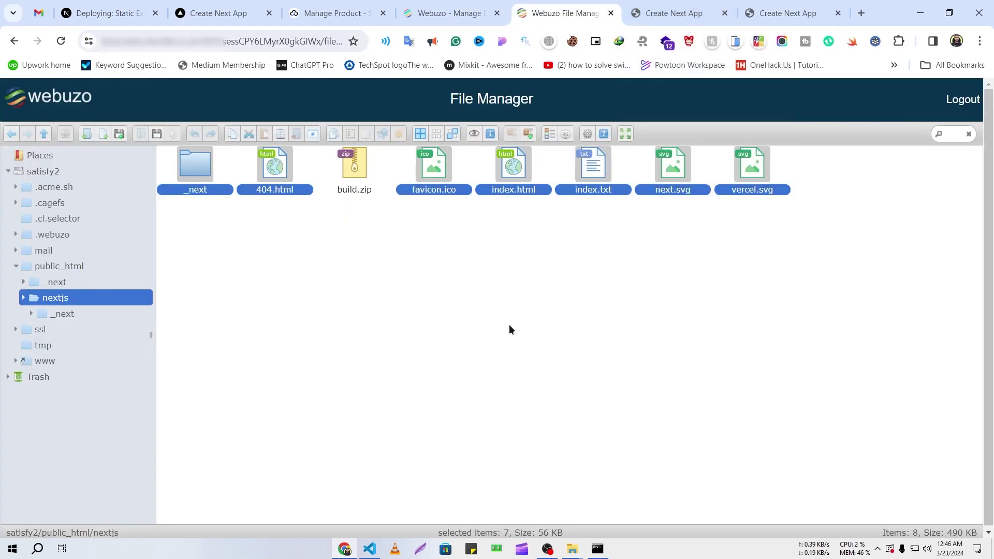
click(646, 9)
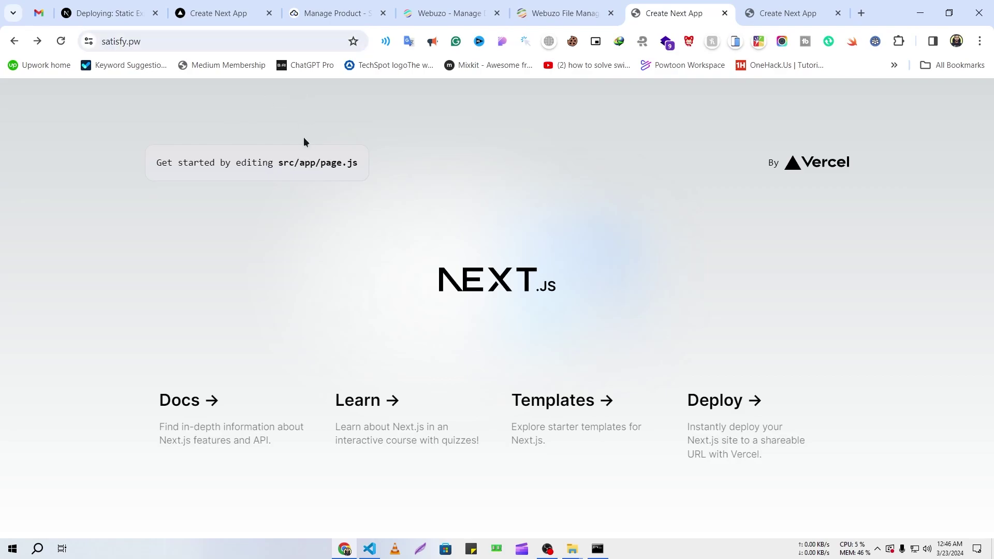
click(767, 12)
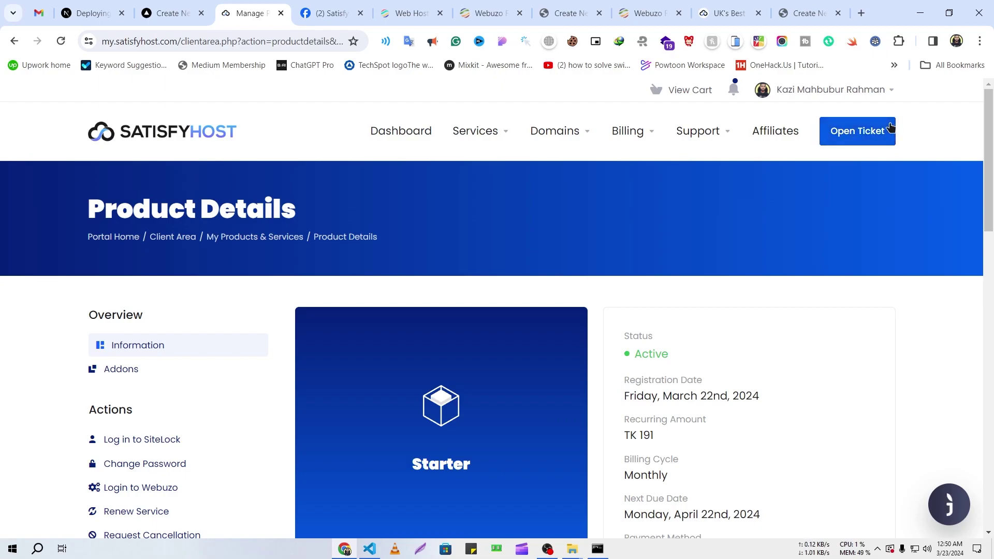
Step: Go to the SatisfyHost - Domain Hosting Help BD Facebook group page
mouse_move(962, 492)
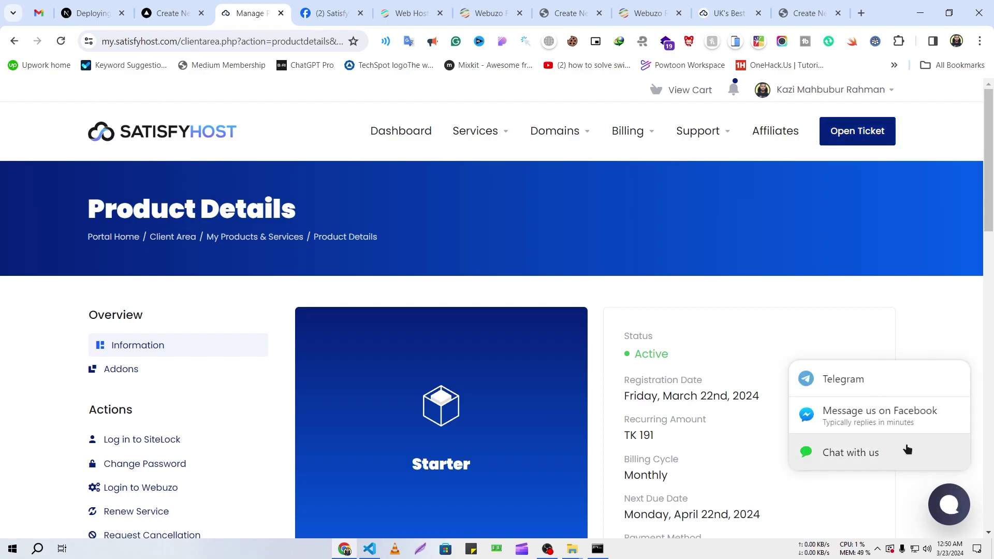
click(330, 8)
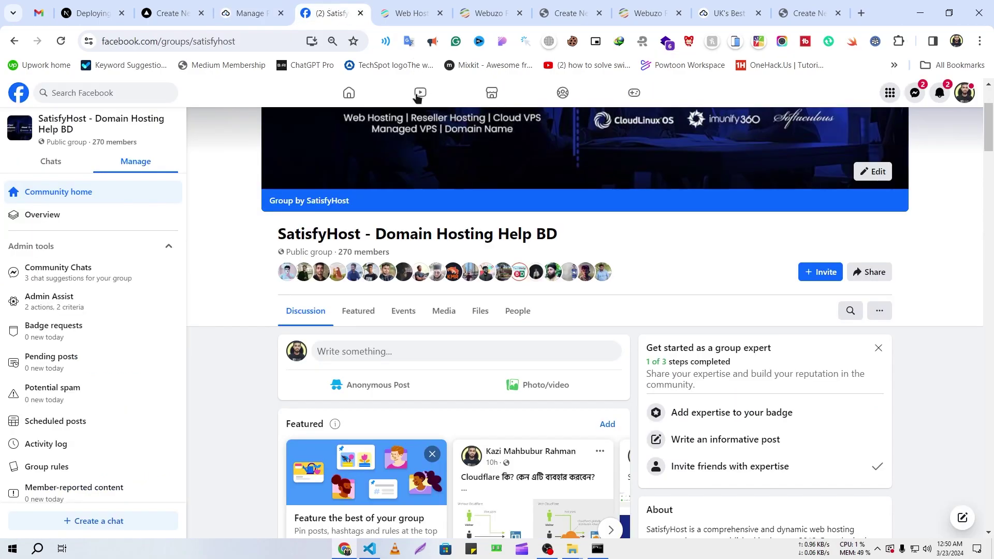